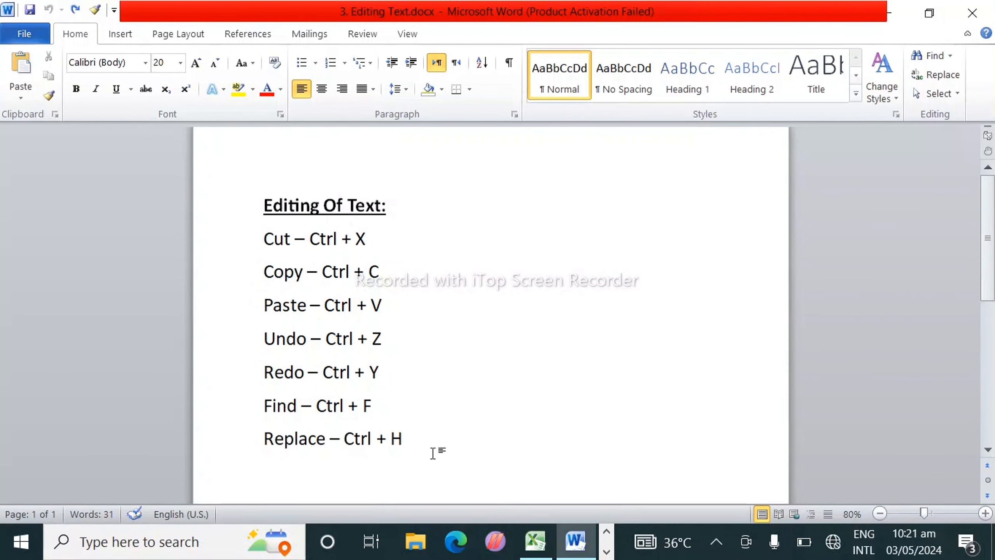
Generate sample text of two paragraphs with two sentences each below the Replace shortcut line, using =rand(2,2)
{"action": "key", "text": "Return"}
{"action": "scroll", "coordinate": [490, 313], "scroll_direction": "down", "scroll_amount": 2}
{"action": "scroll", "coordinate": [490, 313], "scroll_direction": "down", "scroll_amount": 2}
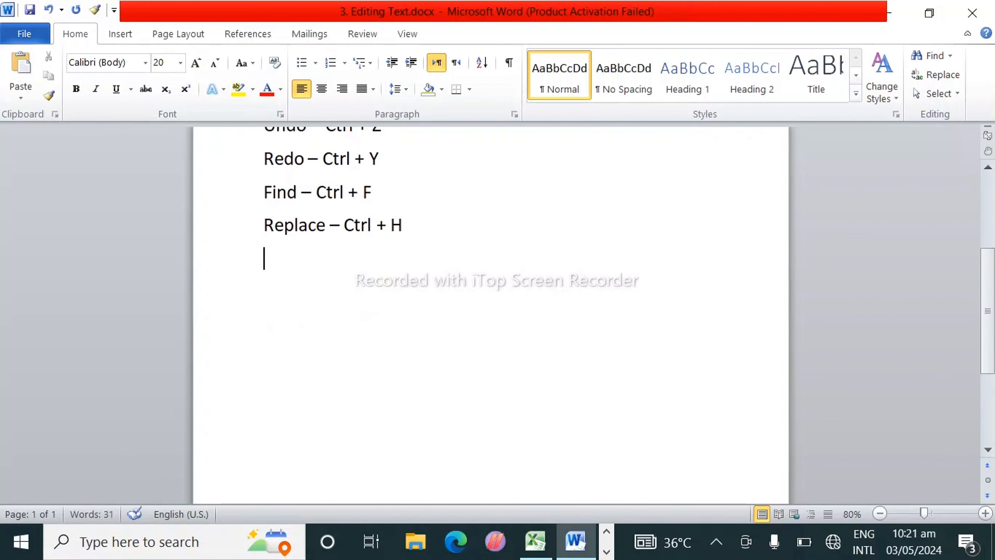
{"action": "type", "text": "=rand(2.2"}
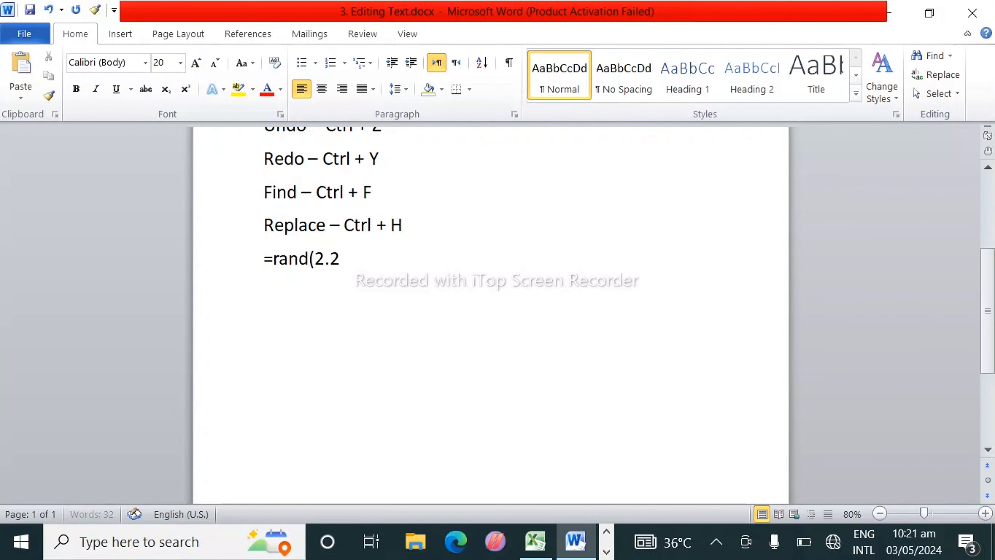
{"action": "key", "text": "BackSpace"}
{"action": "key", "text": "BackSpace"}
{"action": "type", "text": ",2)"}
{"action": "key", "text": "Return"}
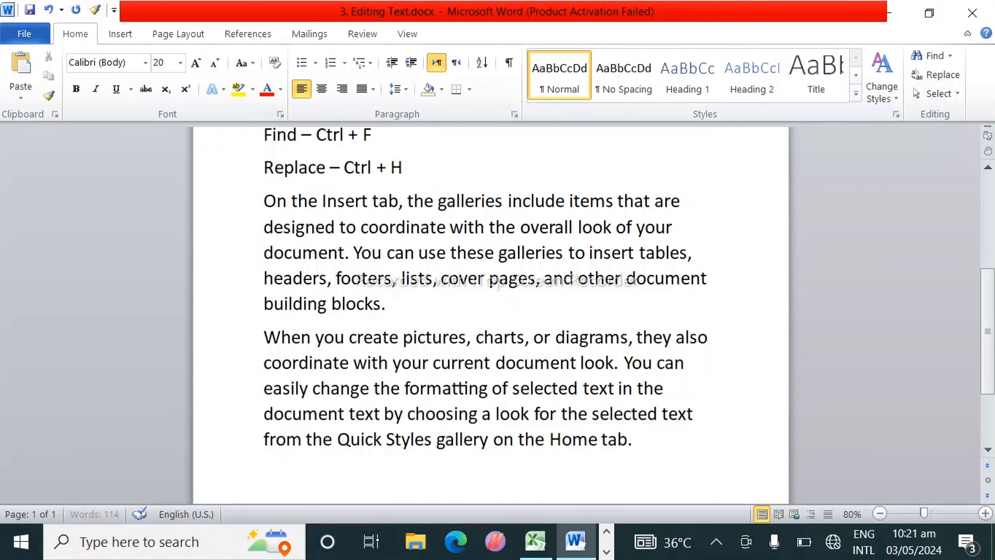
Cut the line "On the Insert tab, the galleries include items that are" and paste it as a new paragraph at the document's end
{"action": "scroll", "coordinate": [490, 314], "scroll_direction": "up", "scroll_amount": 5}
{"action": "scroll", "coordinate": [490, 313], "scroll_direction": "down", "scroll_amount": 3}
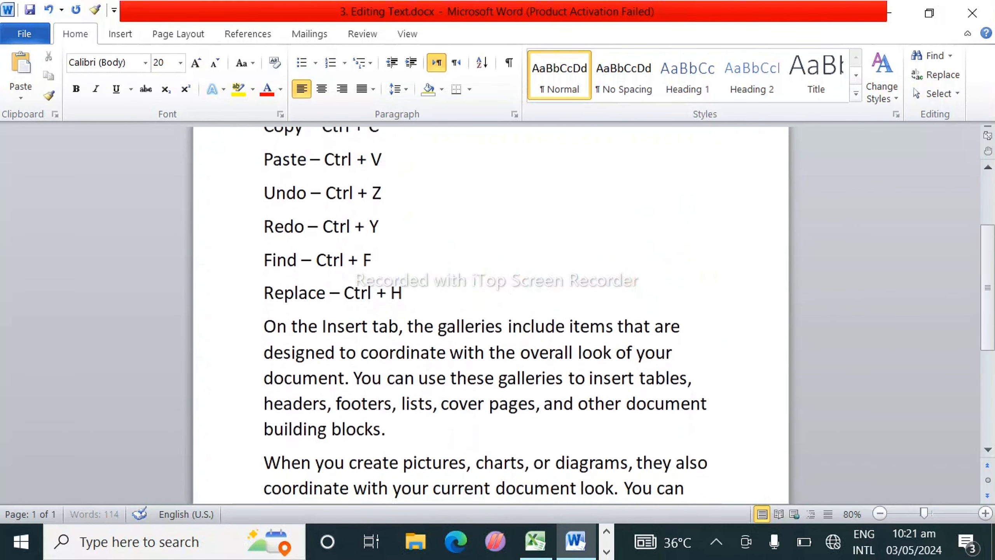
{"action": "scroll", "coordinate": [489, 313], "scroll_direction": "down", "scroll_amount": 2}
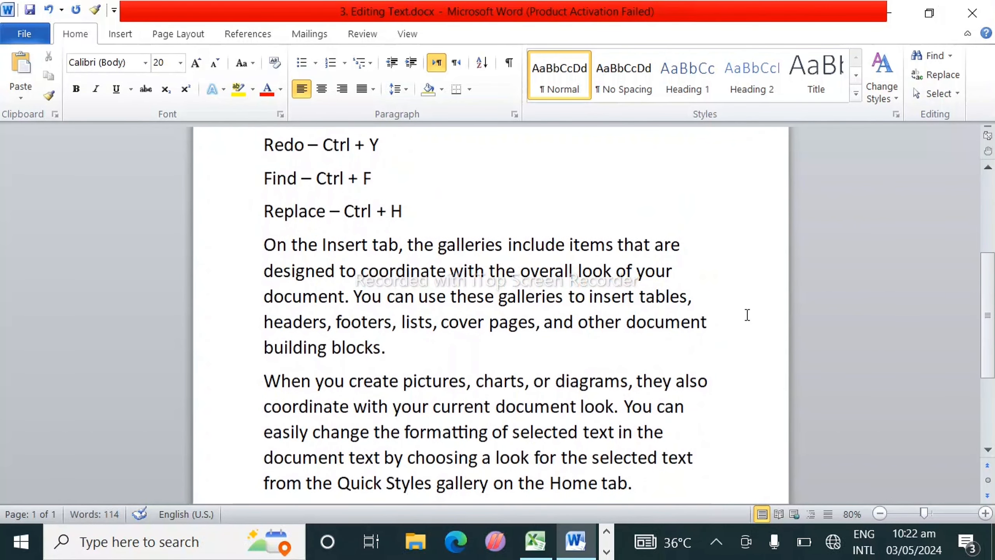
{"action": "left_click_drag", "start_coordinate": [687, 246], "coordinate": [247, 257]}
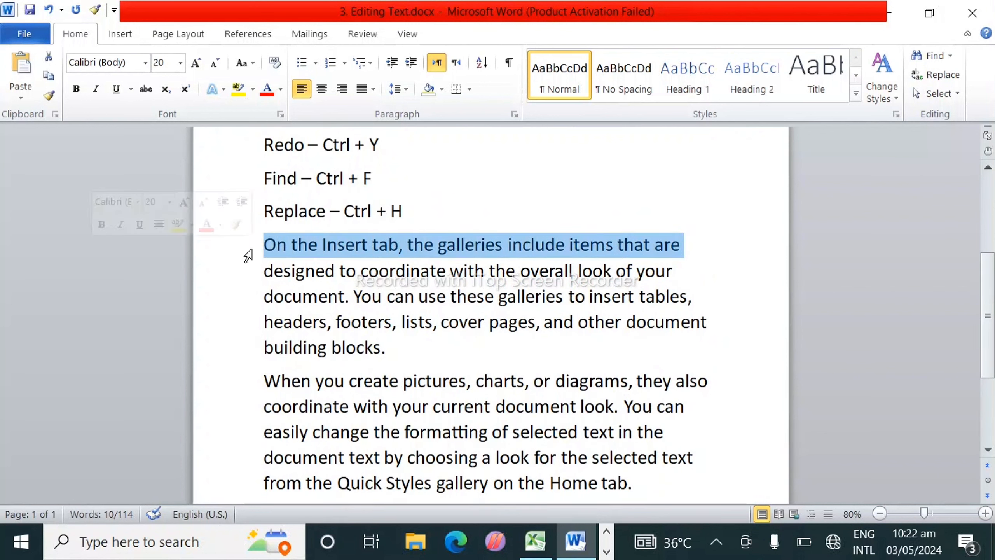
{"action": "left_click", "coordinate": [48, 59]}
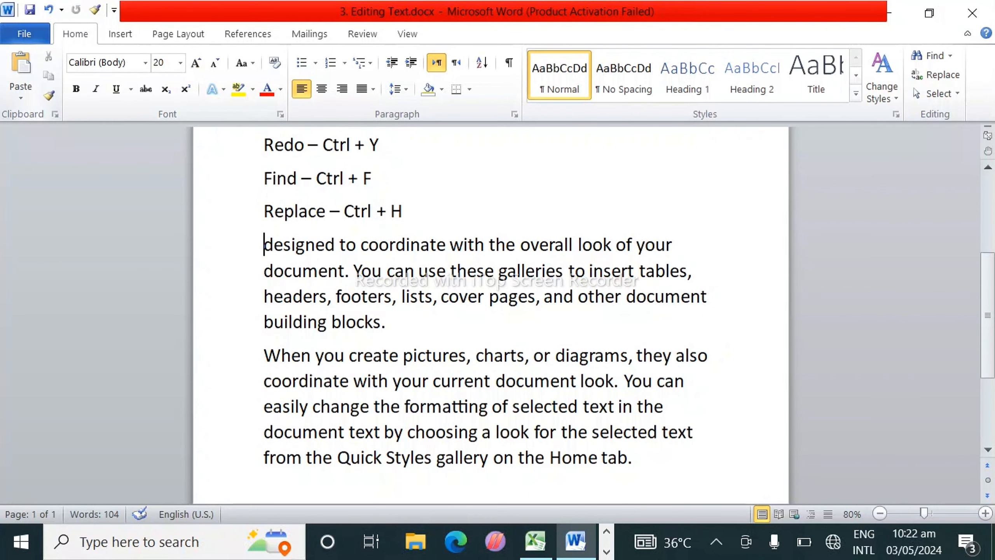
{"action": "scroll", "coordinate": [490, 274], "scroll_direction": "down", "scroll_amount": 3}
{"action": "left_click", "coordinate": [658, 359]}
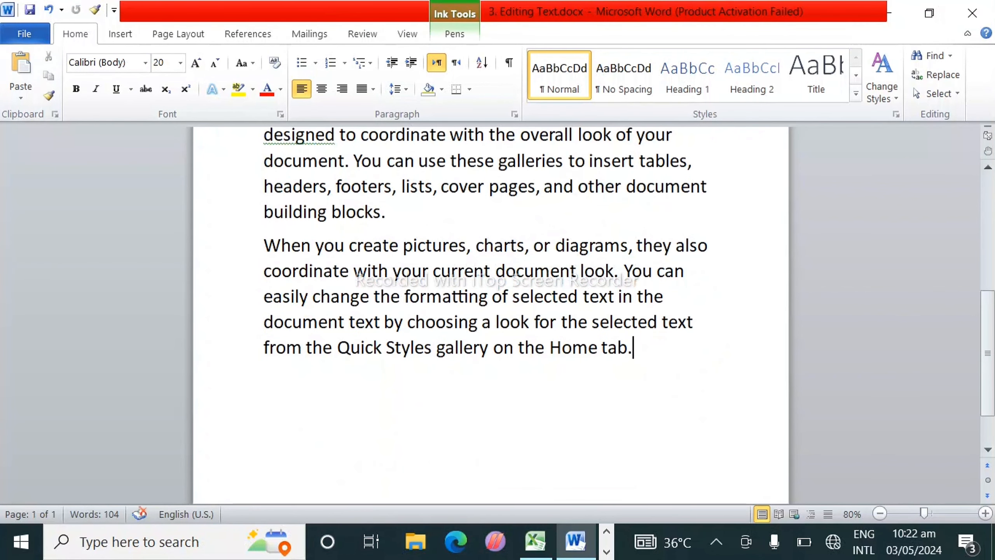
{"action": "key", "text": "Return"}
{"action": "left_click", "coordinate": [21, 63]}
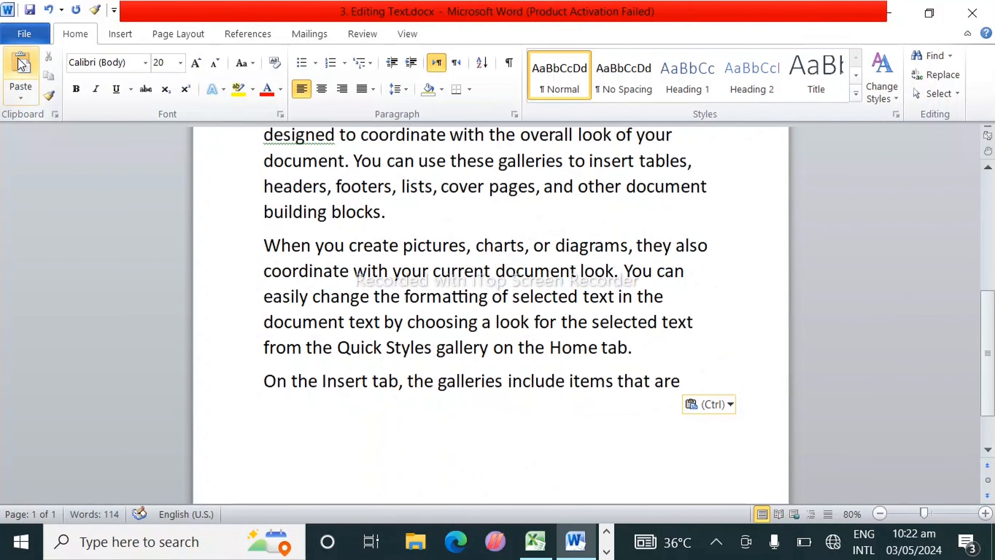
Compare the cut line's original place below the shortcut list with its pasted position at the document's end
{"action": "scroll", "coordinate": [489, 314], "scroll_direction": "up", "scroll_amount": 3}
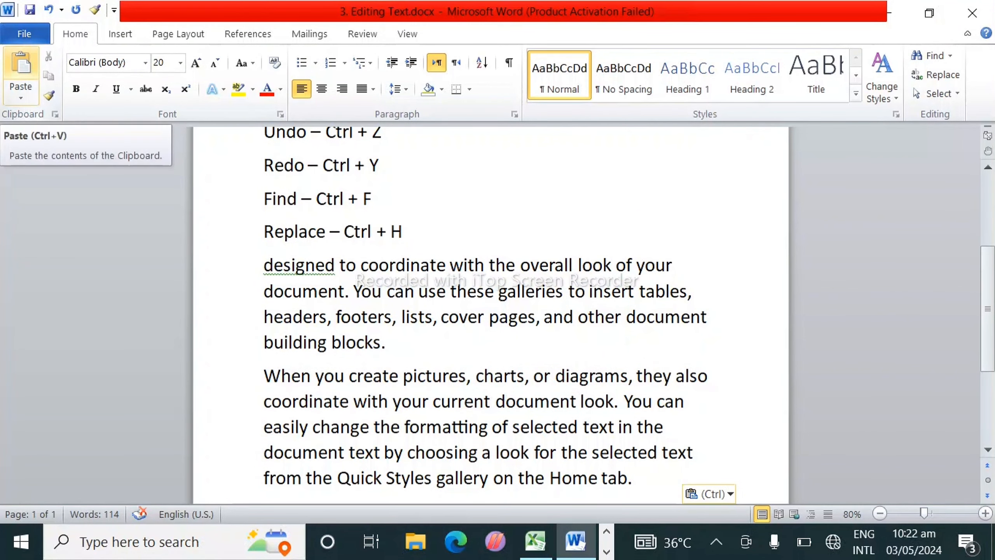
{"action": "scroll", "coordinate": [490, 313], "scroll_direction": "down", "scroll_amount": 3}
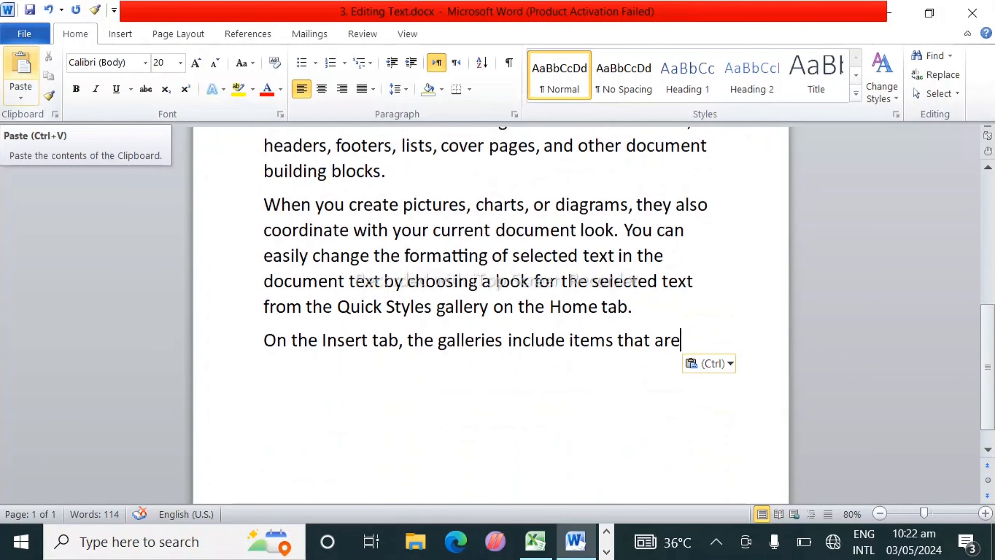
{"action": "scroll", "coordinate": [489, 314], "scroll_direction": "up", "scroll_amount": 2}
{"action": "scroll", "coordinate": [490, 313], "scroll_direction": "up", "scroll_amount": 4}
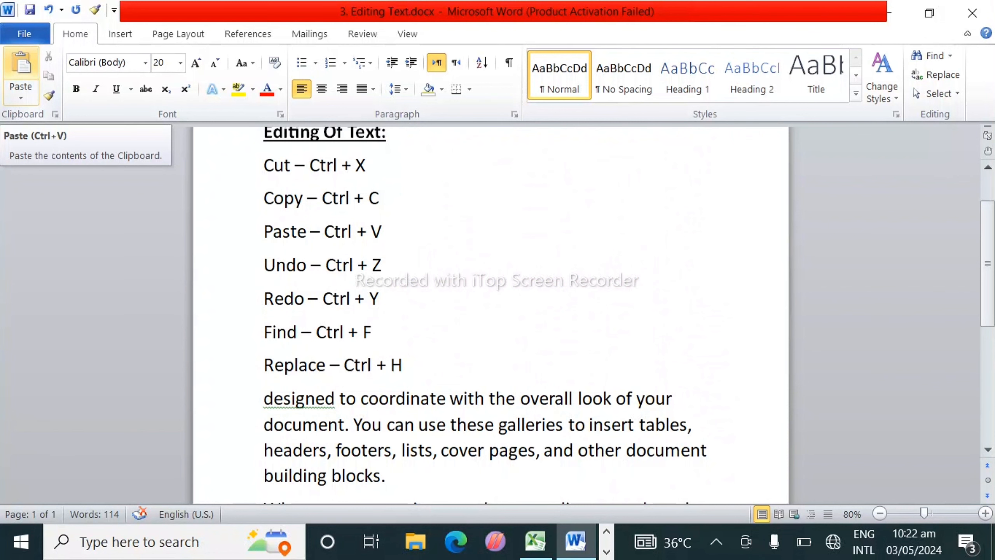
{"action": "scroll", "coordinate": [489, 313], "scroll_direction": "down", "scroll_amount": 3}
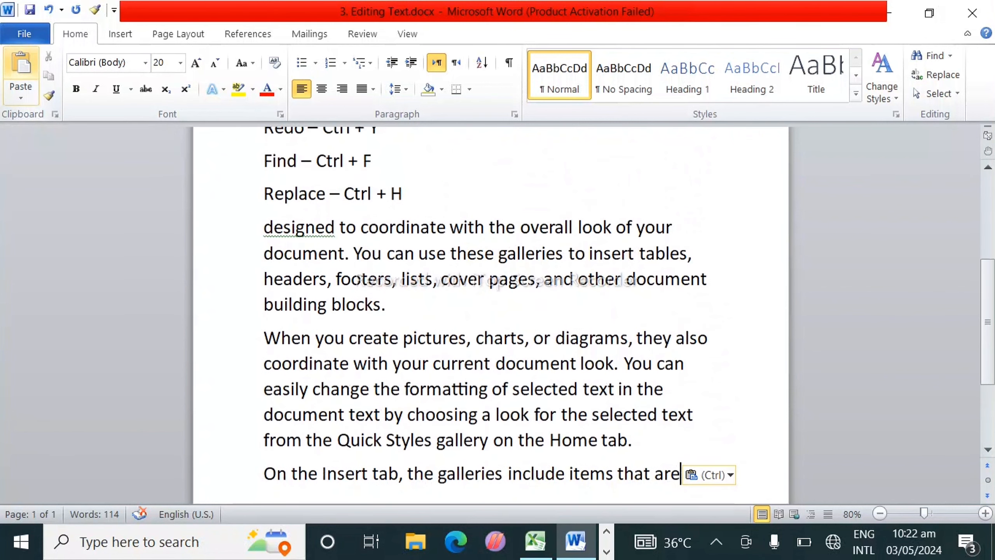
{"action": "scroll", "coordinate": [489, 314], "scroll_direction": "up", "scroll_amount": 2}
{"action": "scroll", "coordinate": [490, 314], "scroll_direction": "up", "scroll_amount": 1}
{"action": "scroll", "coordinate": [490, 314], "scroll_direction": "down", "scroll_amount": 3}
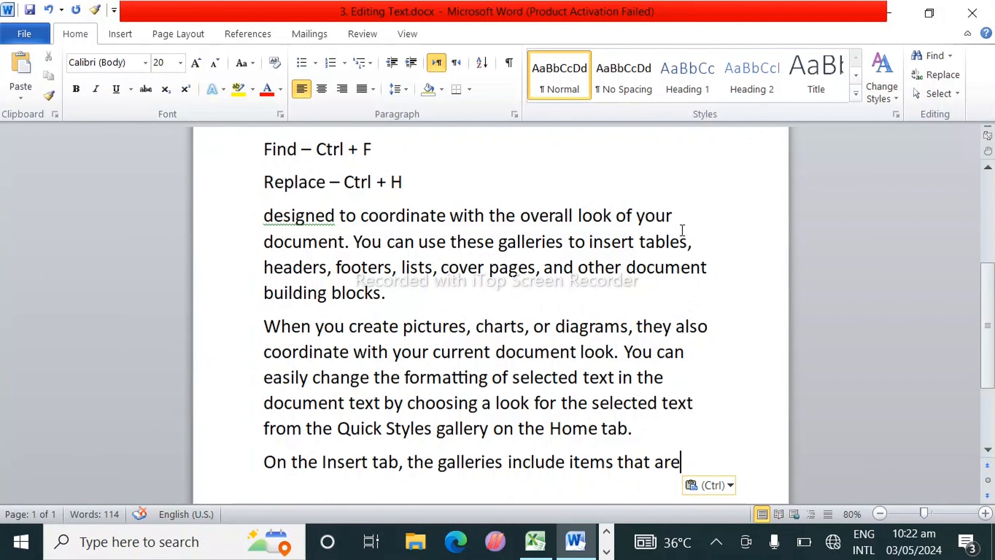
Copy the line "designed to coordinate with the overall look of your" and paste it into a new paragraph at the document's end
{"action": "left_click_drag", "start_coordinate": [680, 218], "coordinate": [285, 220]}
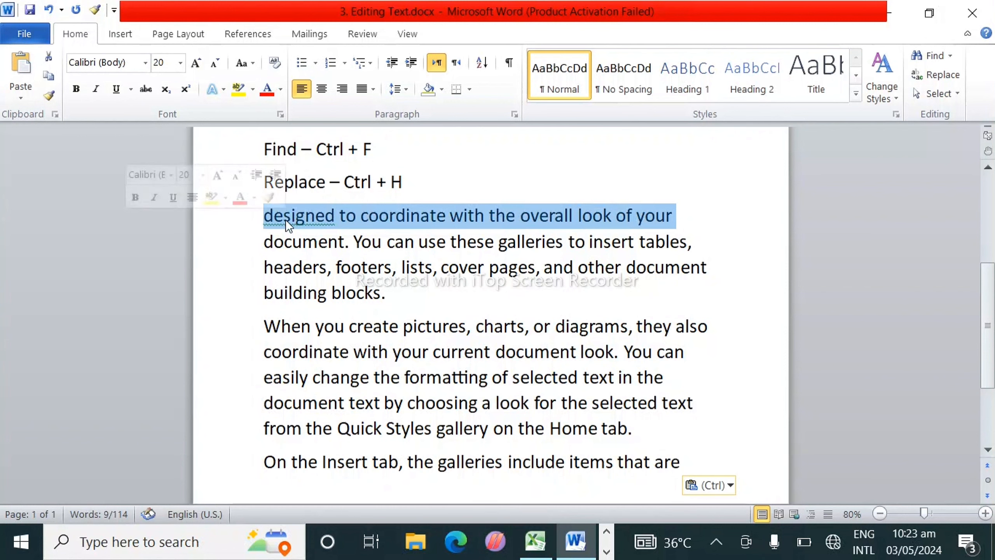
{"action": "left_click", "coordinate": [50, 78]}
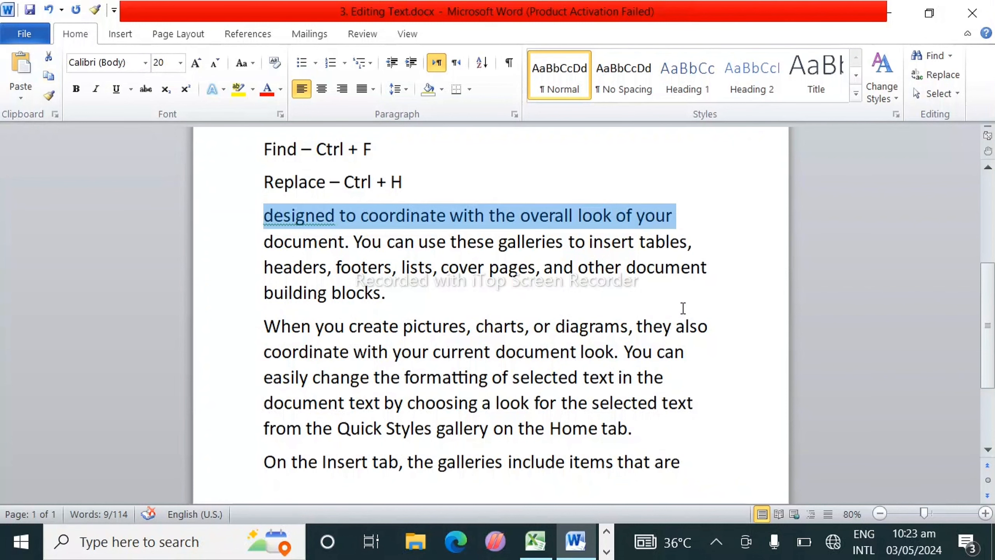
{"action": "scroll", "coordinate": [692, 338], "scroll_direction": "down", "scroll_amount": 3}
{"action": "left_click", "coordinate": [715, 337]}
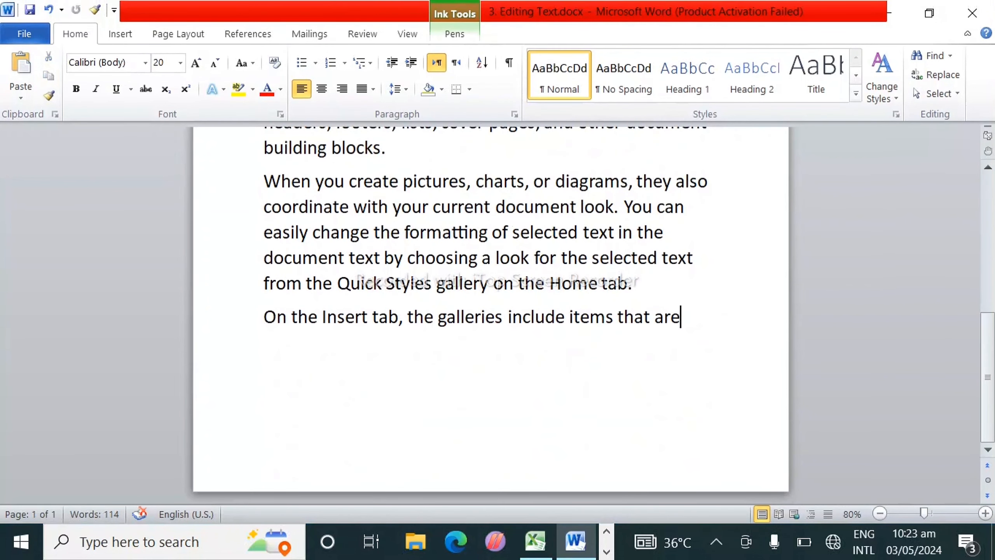
{"action": "key", "text": "Return"}
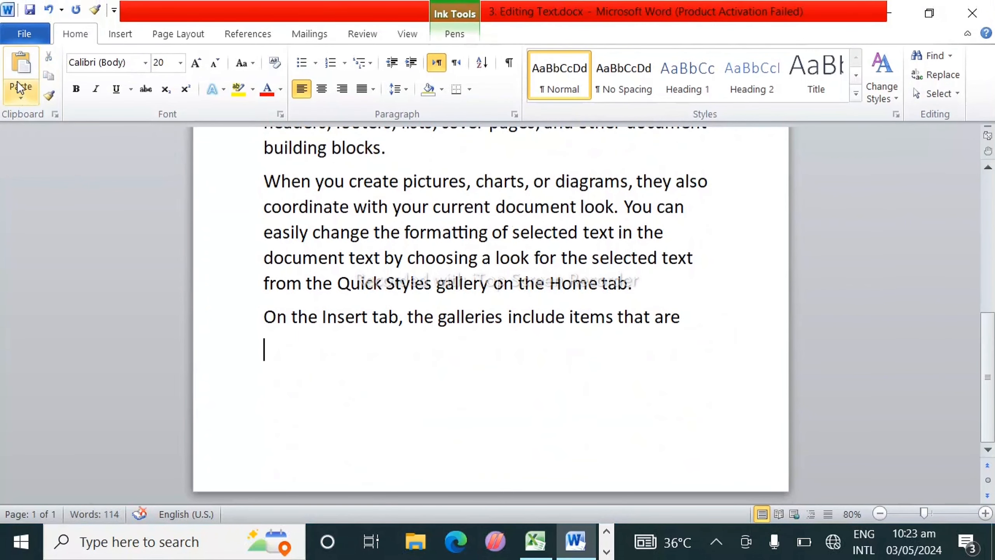
{"action": "left_click", "coordinate": [18, 69]}
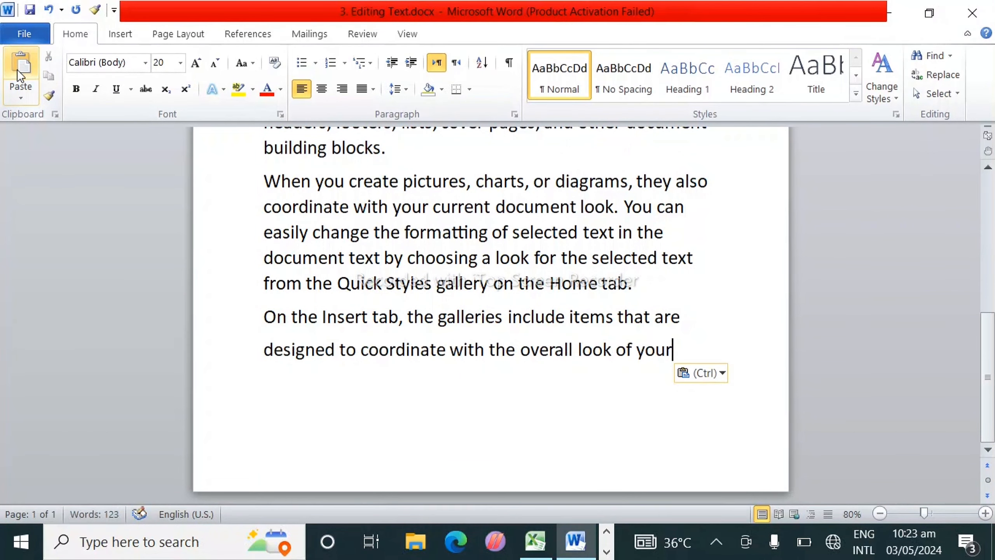
Compare the copied line below the shortcut list with its pasted duplicate, and review the shortcut list
{"action": "scroll", "coordinate": [455, 275], "scroll_direction": "up", "scroll_amount": 3}
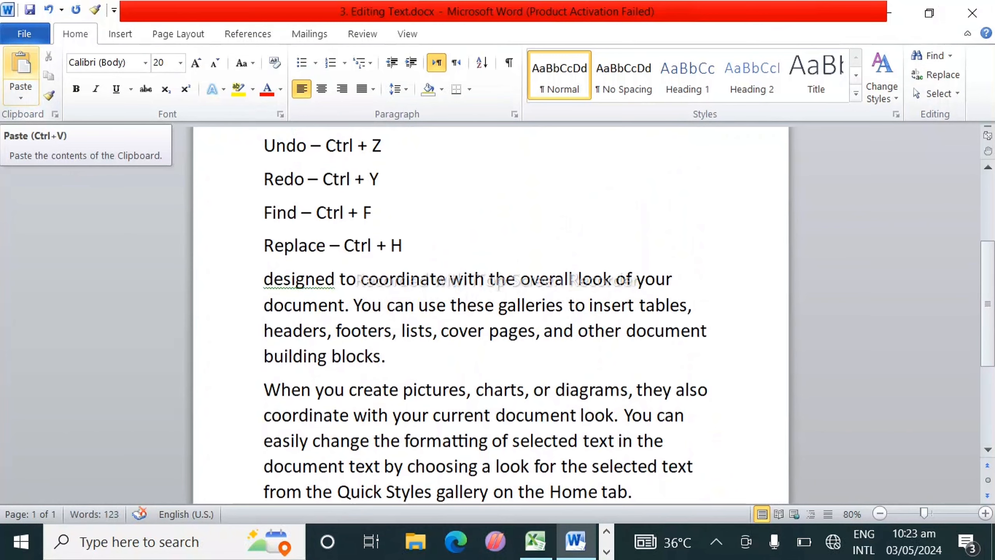
{"action": "scroll", "coordinate": [490, 314], "scroll_direction": "down", "scroll_amount": 3}
{"action": "scroll", "coordinate": [470, 333], "scroll_direction": "up", "scroll_amount": 2}
{"action": "scroll", "coordinate": [470, 333], "scroll_direction": "down", "scroll_amount": 2}
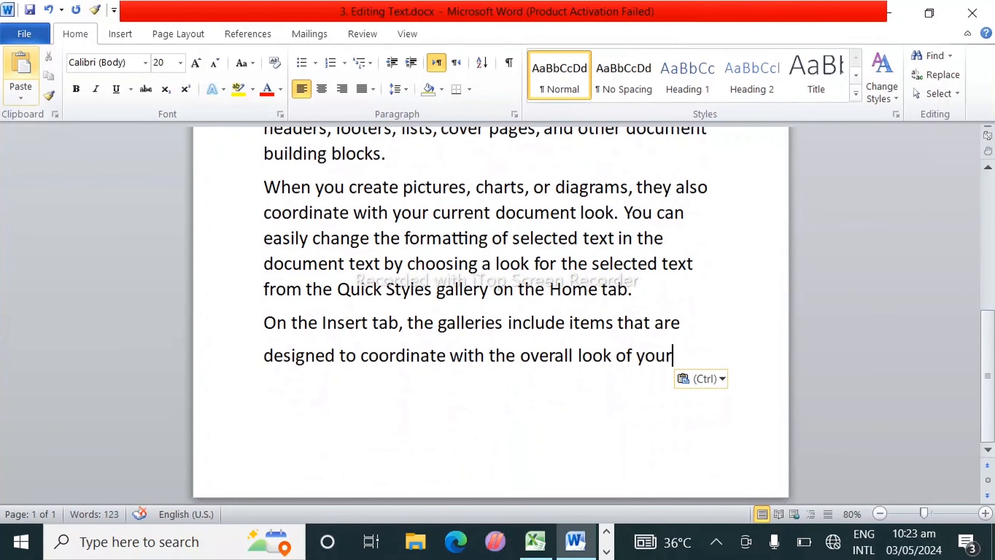
{"action": "scroll", "coordinate": [485, 313], "scroll_direction": "up", "scroll_amount": 2}
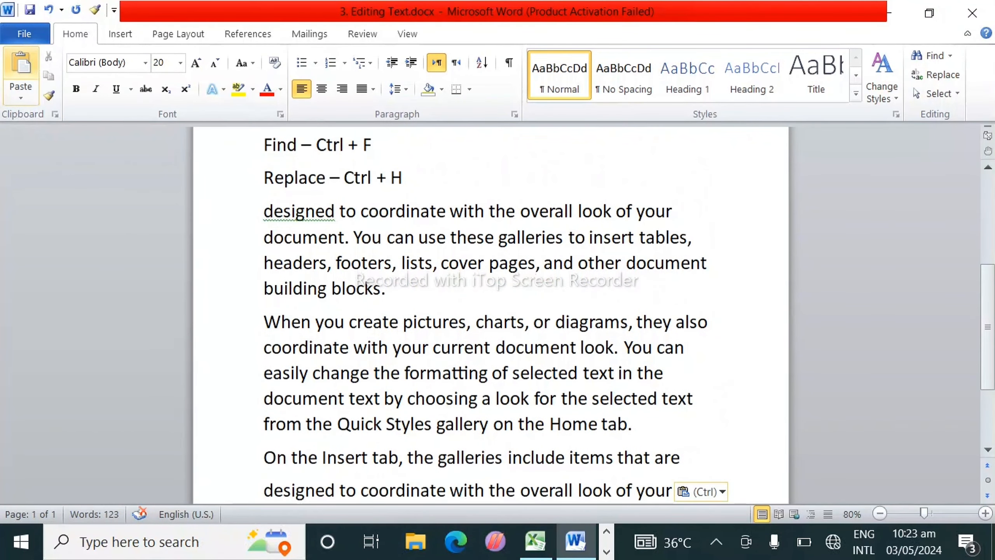
{"action": "scroll", "coordinate": [490, 313], "scroll_direction": "down", "scroll_amount": 2}
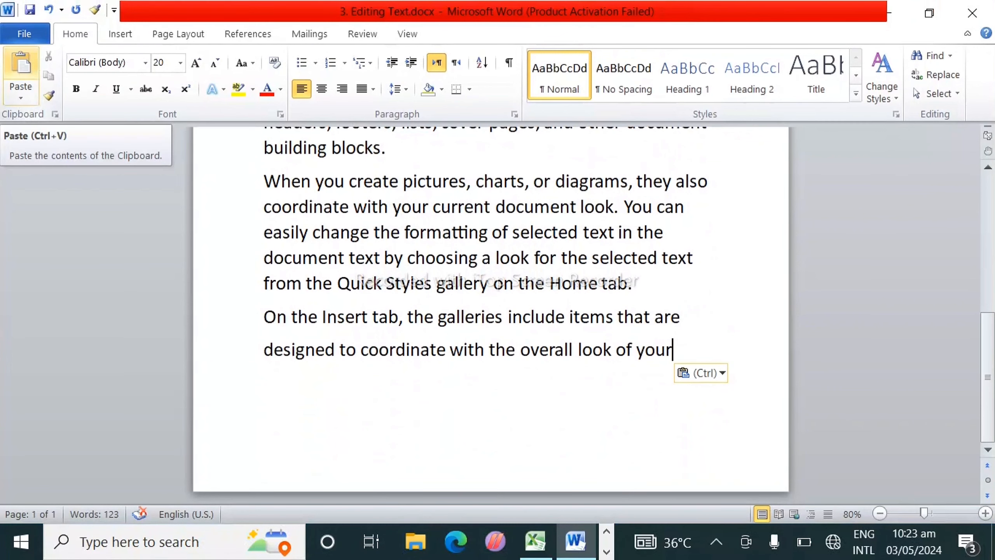
{"action": "scroll", "coordinate": [490, 313], "scroll_direction": "up", "scroll_amount": 6}
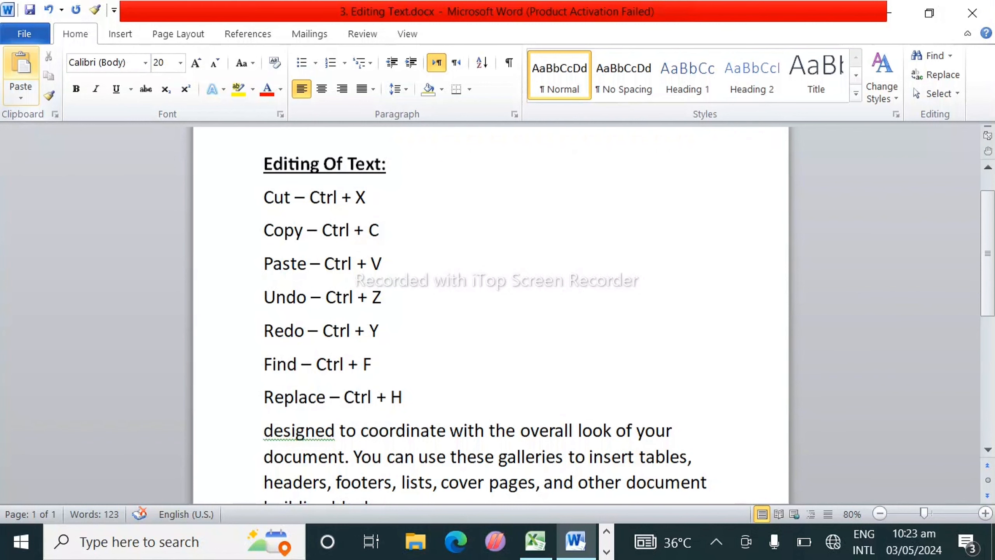
{"action": "scroll", "coordinate": [490, 315], "scroll_direction": "down", "scroll_amount": 3}
{"action": "scroll", "coordinate": [490, 315], "scroll_direction": "up", "scroll_amount": 2}
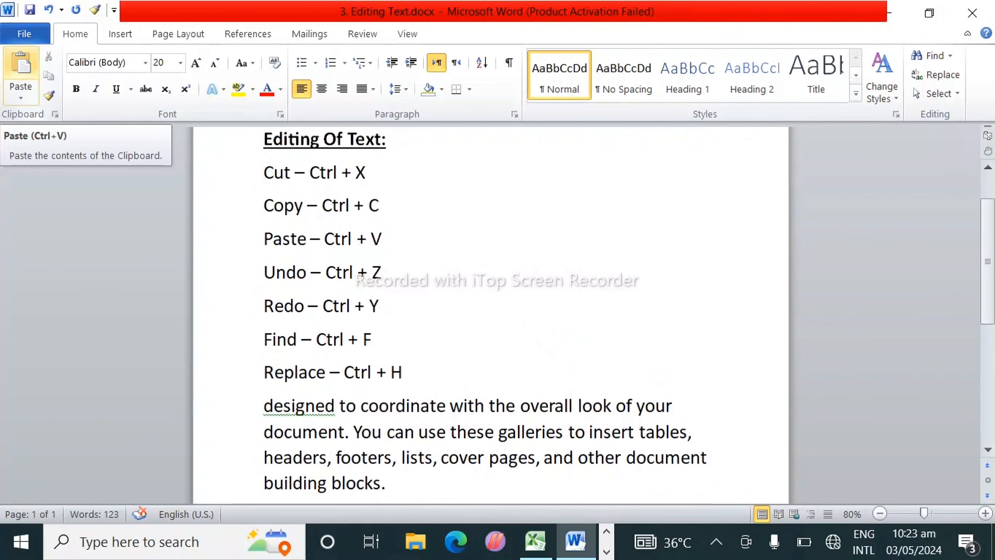
Highlight the original line "designed to coordinate with the overall look of your" in yellow, undoing and redoing the highlight once
{"action": "scroll", "coordinate": [490, 315], "scroll_direction": "down", "scroll_amount": 1}
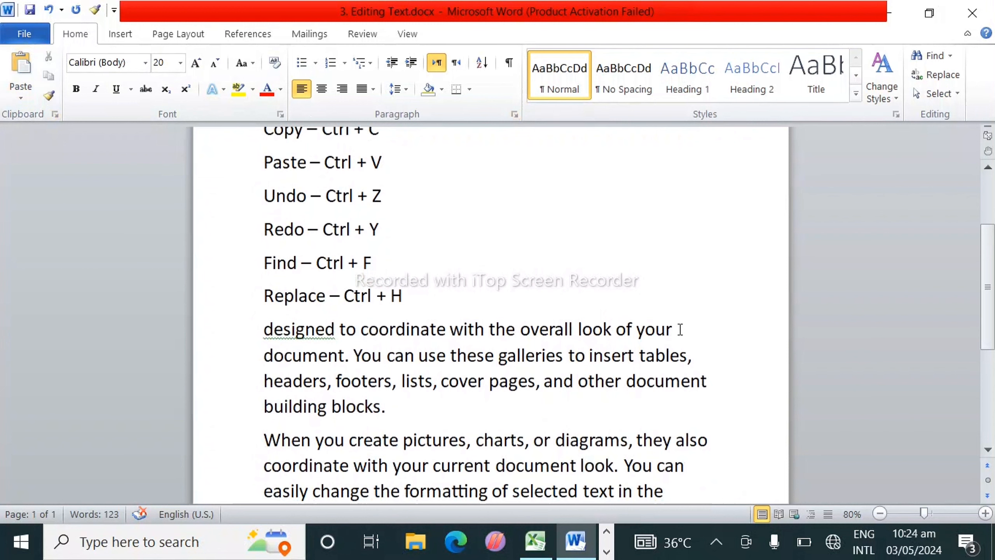
{"action": "left_click_drag", "start_coordinate": [679, 329], "coordinate": [262, 333]}
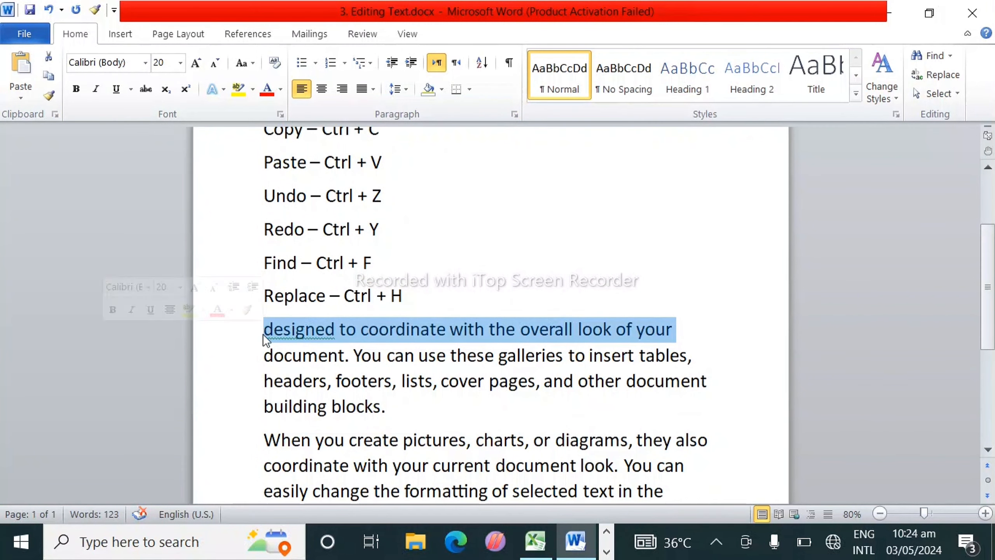
{"action": "left_click", "coordinate": [239, 90]}
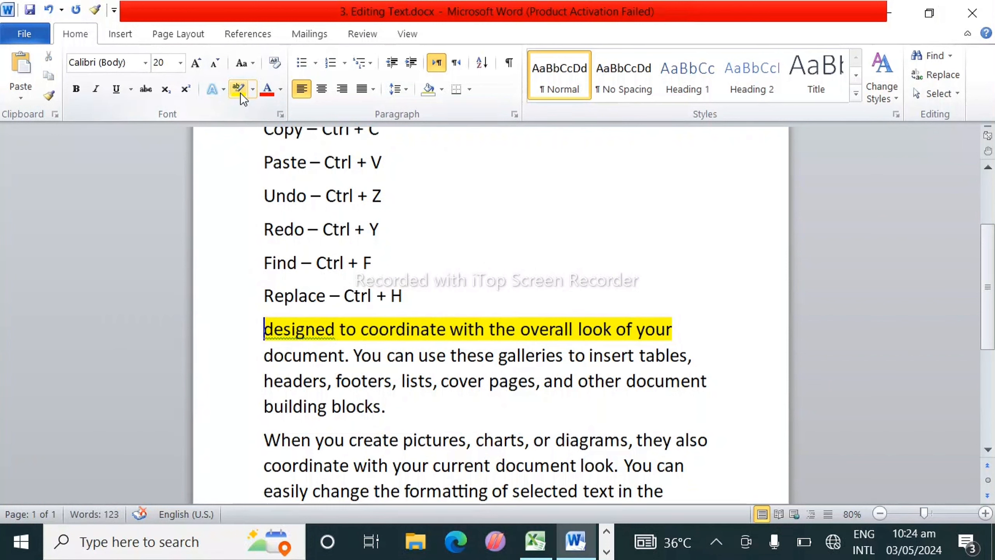
{"action": "left_click", "coordinate": [49, 13]}
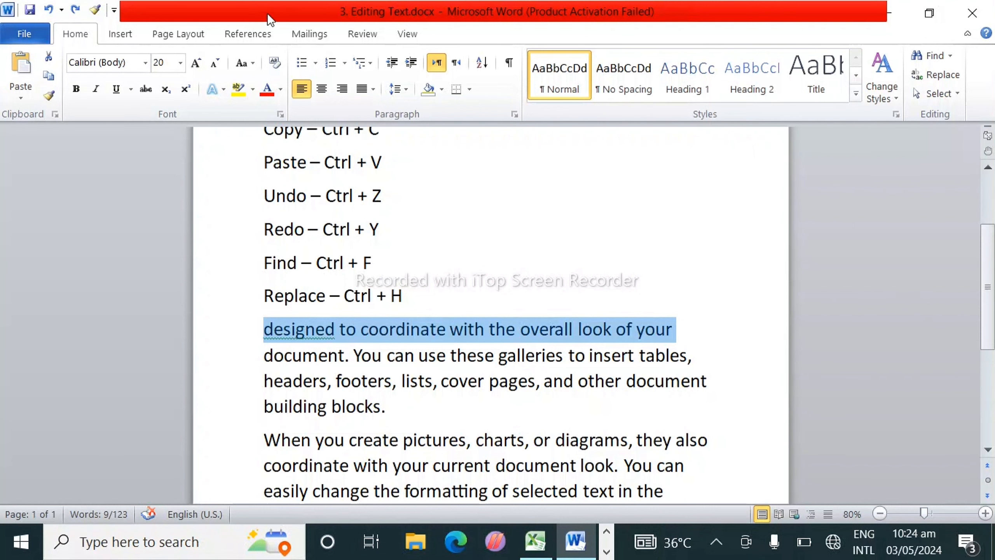
{"action": "left_click", "coordinate": [76, 10]}
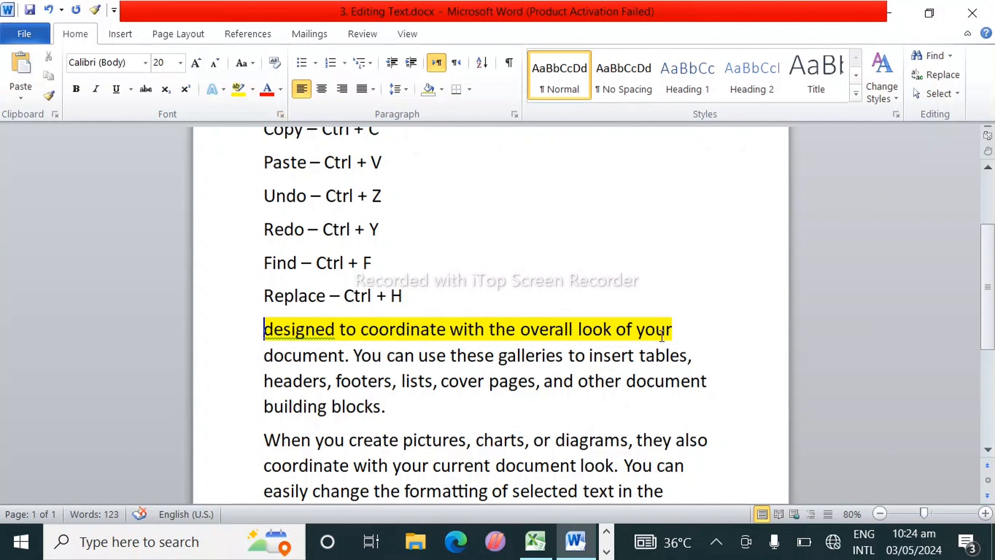
Set the font colour of the line "document. You can use these galleries to insert tables," to red
{"action": "left_click_drag", "start_coordinate": [693, 355], "coordinate": [275, 355]}
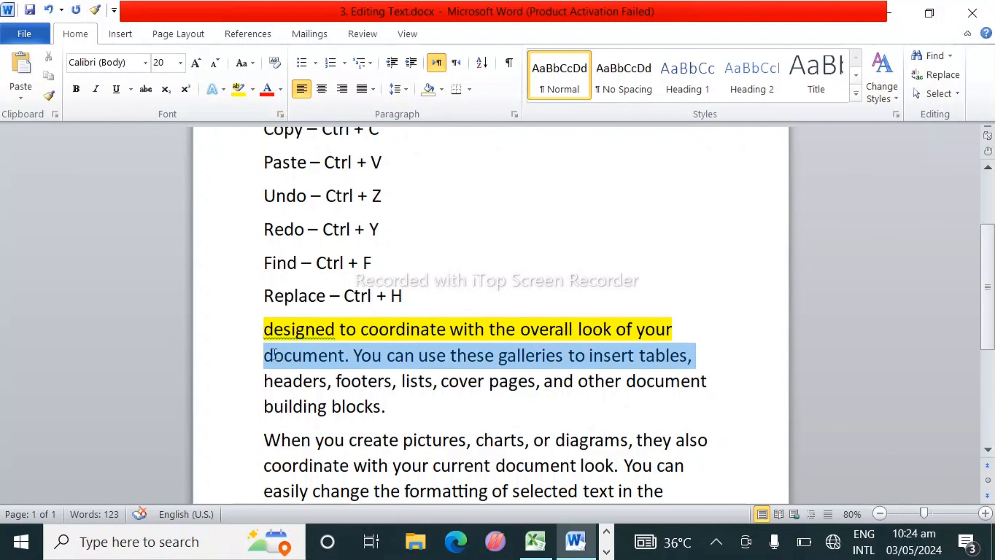
{"action": "left_click", "coordinate": [280, 89]}
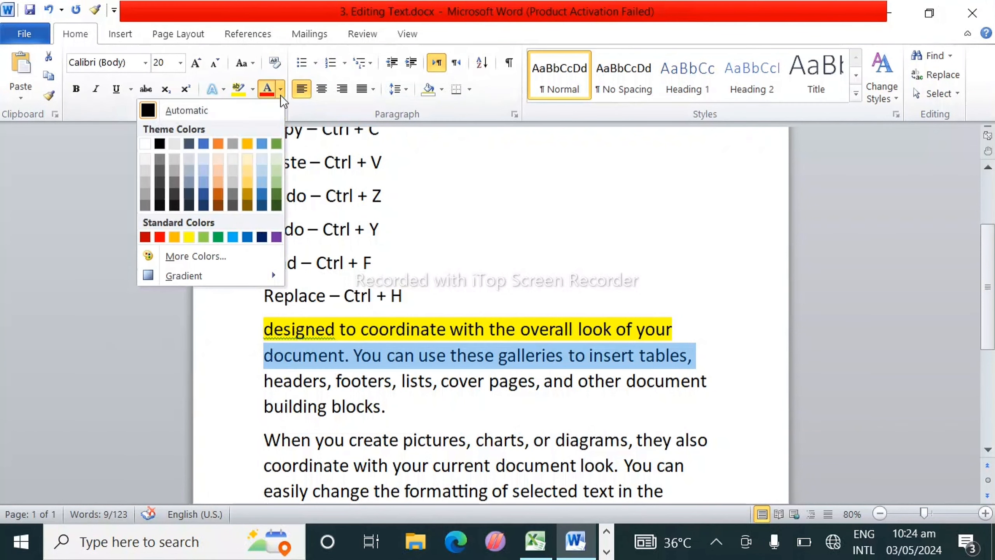
{"action": "left_click", "coordinate": [158, 237]}
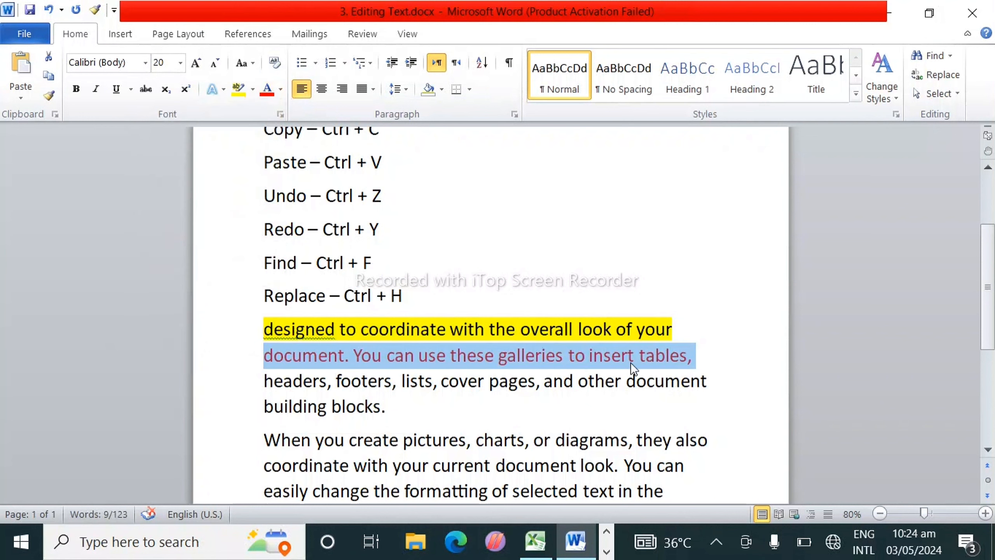
{"action": "left_click", "coordinate": [715, 354]}
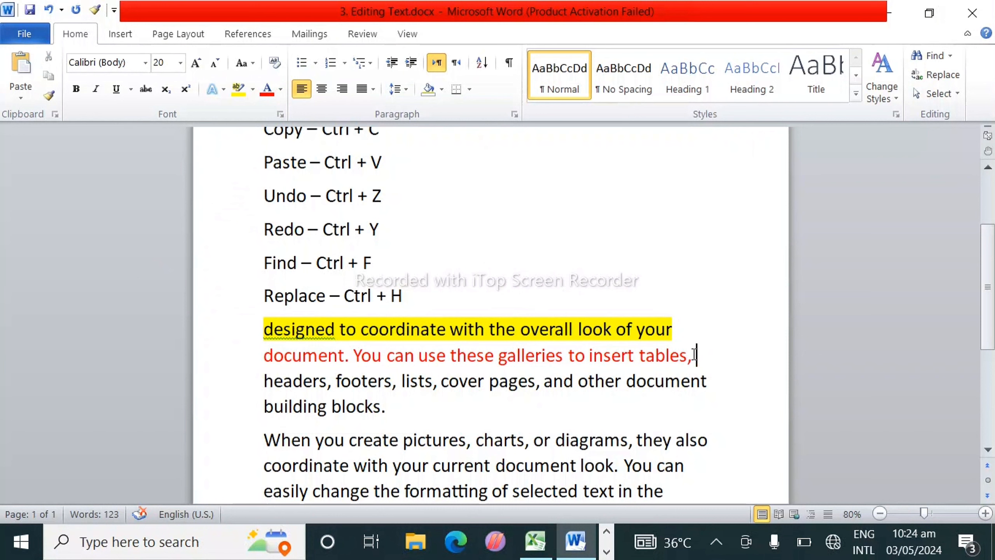
Undo and redo the red font colour on the line "document. You can use these galleries to insert tables,"
{"action": "left_click_drag", "start_coordinate": [694, 353], "coordinate": [268, 358]}
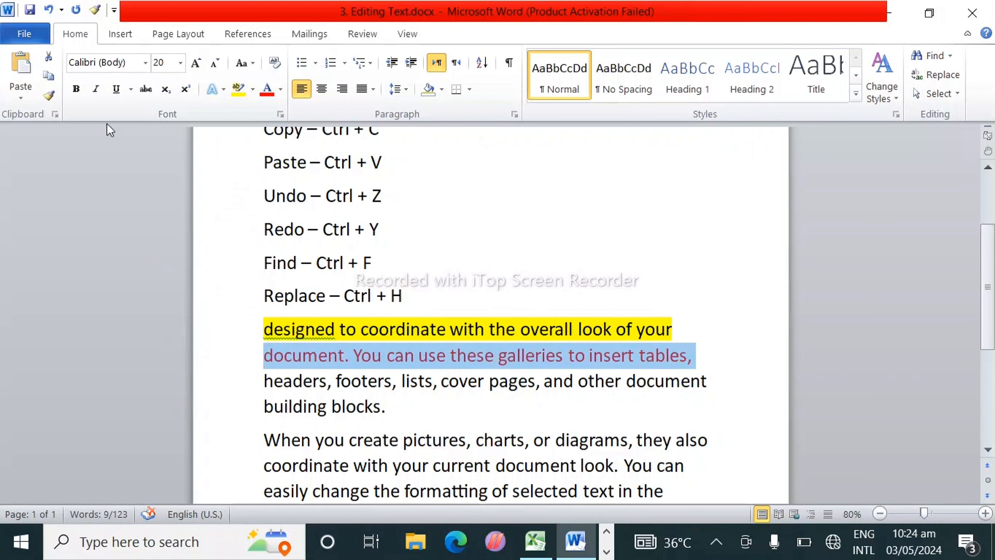
{"action": "left_click", "coordinate": [49, 8]}
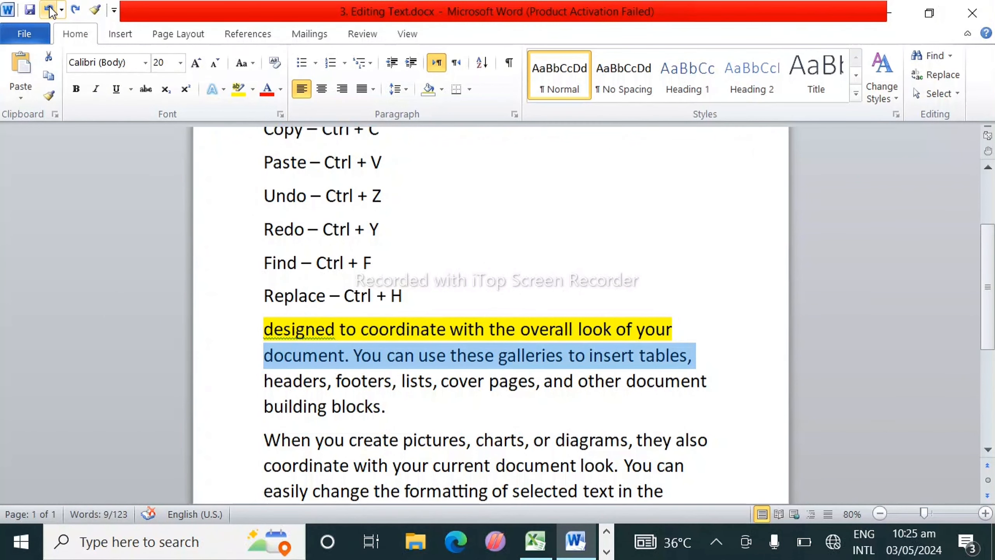
{"action": "left_click", "coordinate": [77, 15]}
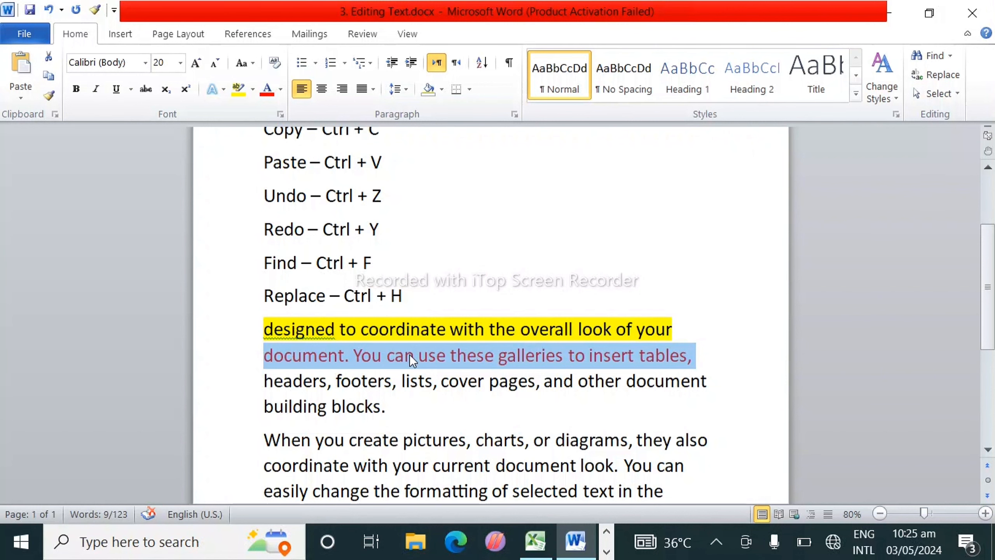
Search the document for the selected red line with Find, and close the search results
{"action": "scroll", "coordinate": [409, 355], "scroll_direction": "down", "scroll_amount": 3}
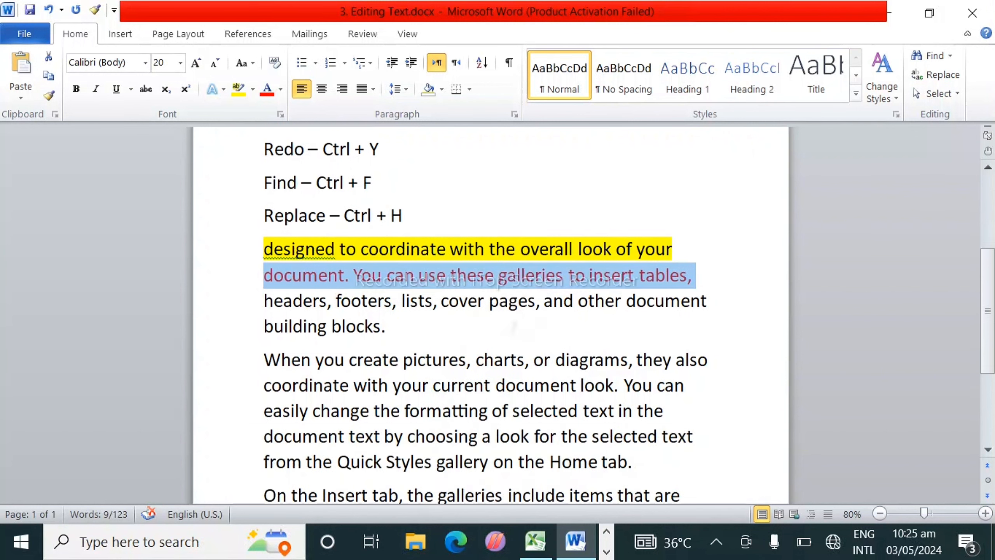
{"action": "scroll", "coordinate": [409, 355], "scroll_direction": "up", "scroll_amount": 1}
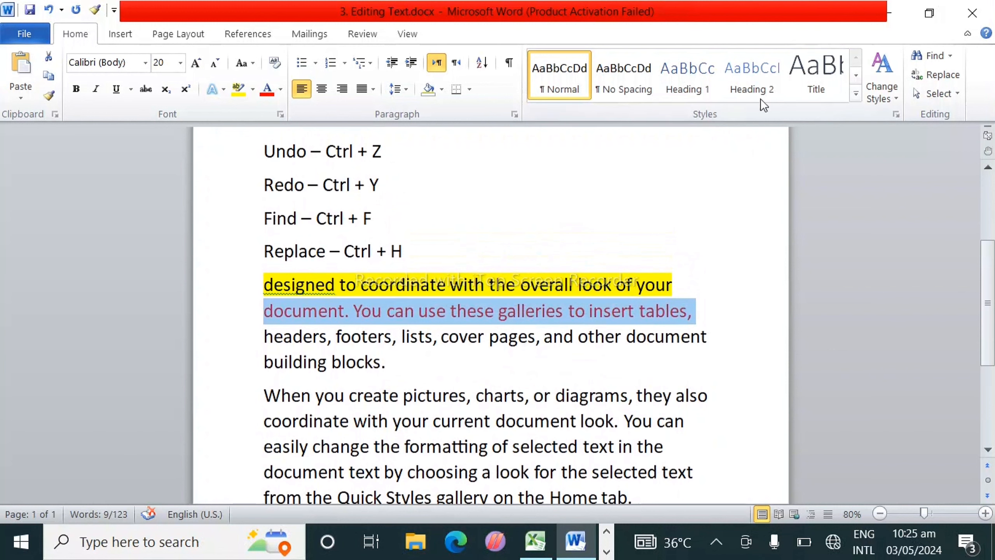
{"action": "left_click", "coordinate": [945, 57]}
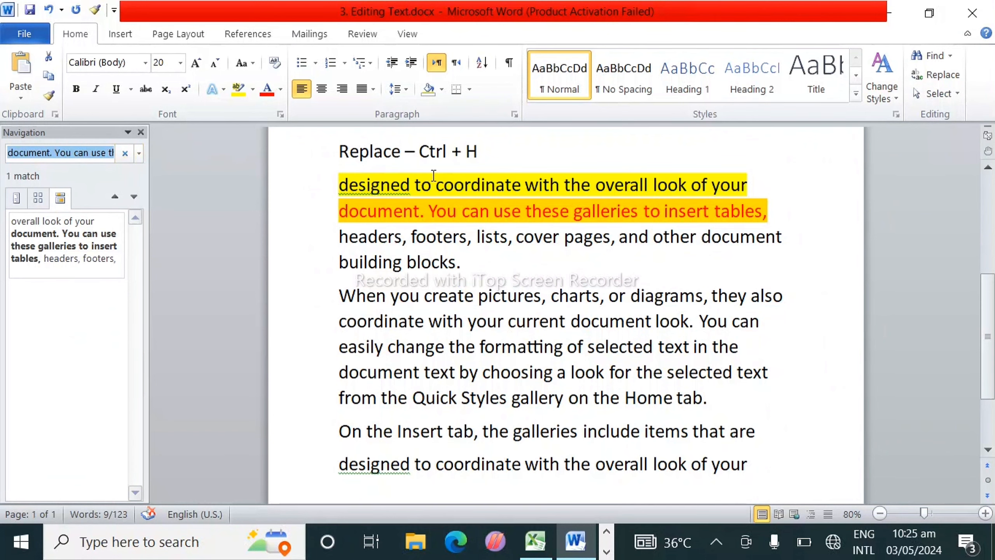
{"action": "left_click", "coordinate": [141, 132]}
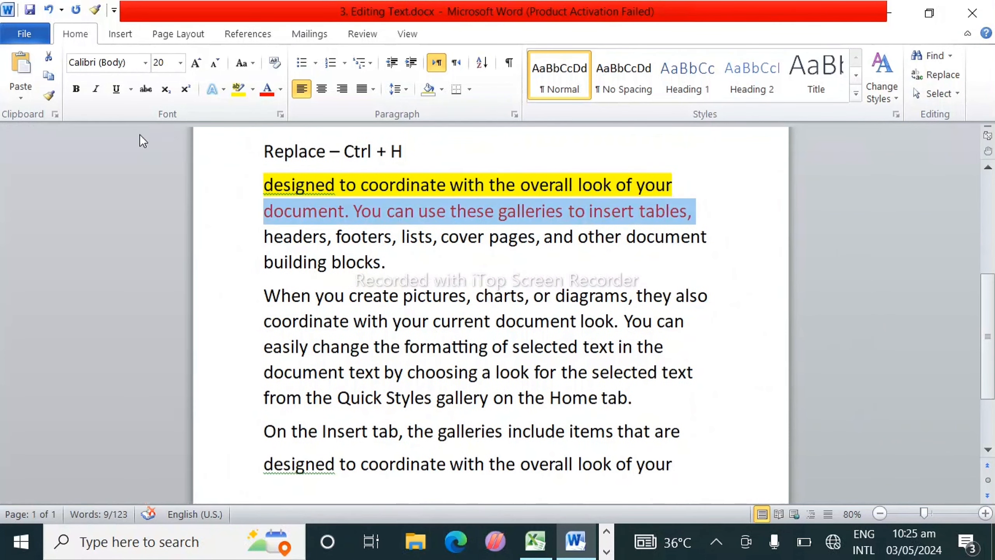
Search for the word "galleries" with Advanced Find, and move the Find and Replace dialog clear of the text
{"action": "left_click", "coordinate": [950, 56]}
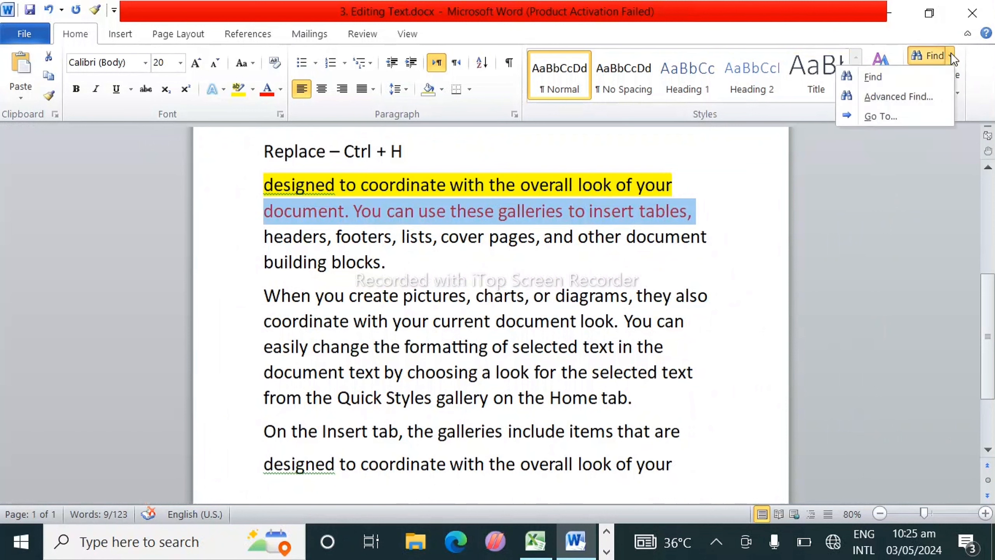
{"action": "left_click", "coordinate": [915, 97]}
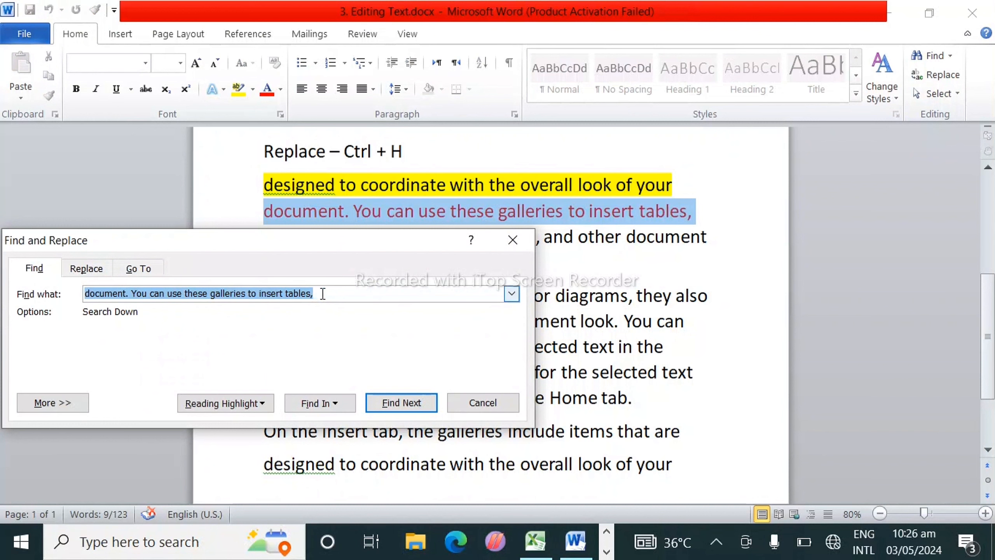
{"action": "key", "text": "BackSpace"}
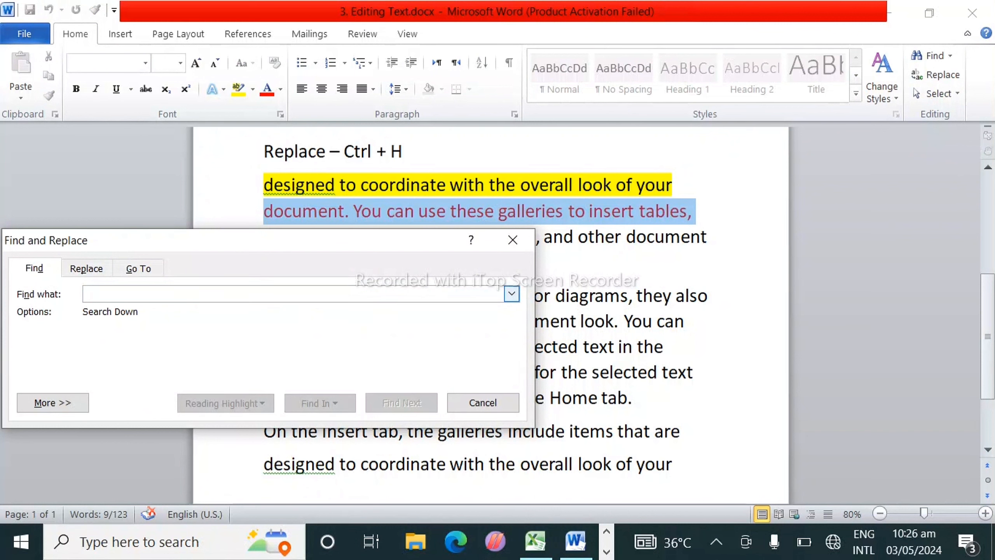
{"action": "left_click_drag", "start_coordinate": [258, 240], "coordinate": [315, 134]}
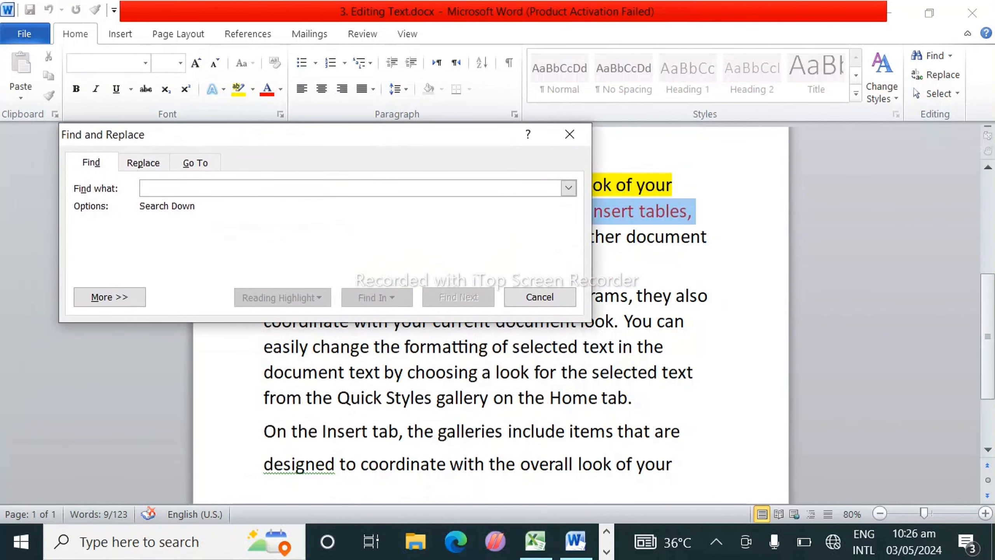
{"action": "left_click", "coordinate": [643, 211]}
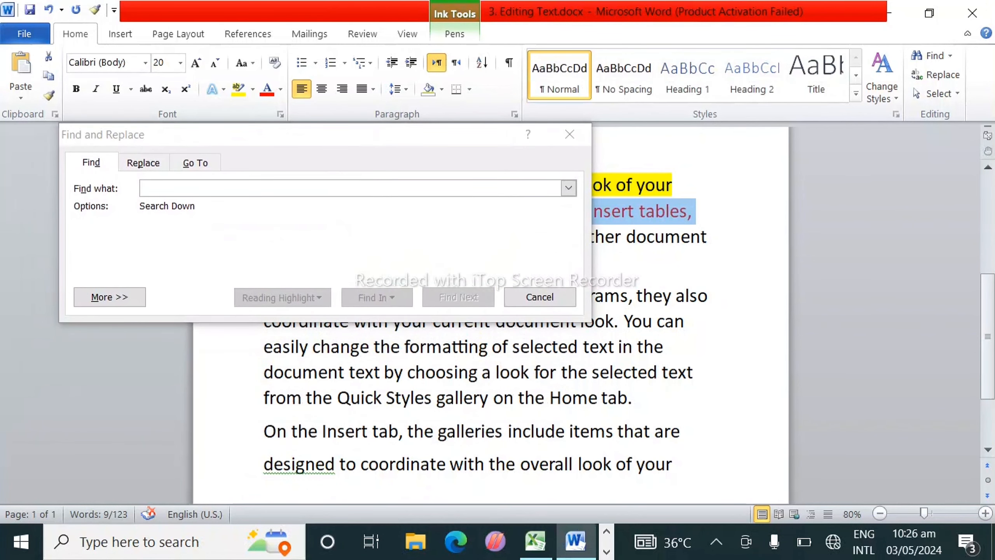
{"action": "left_click", "coordinate": [151, 189]}
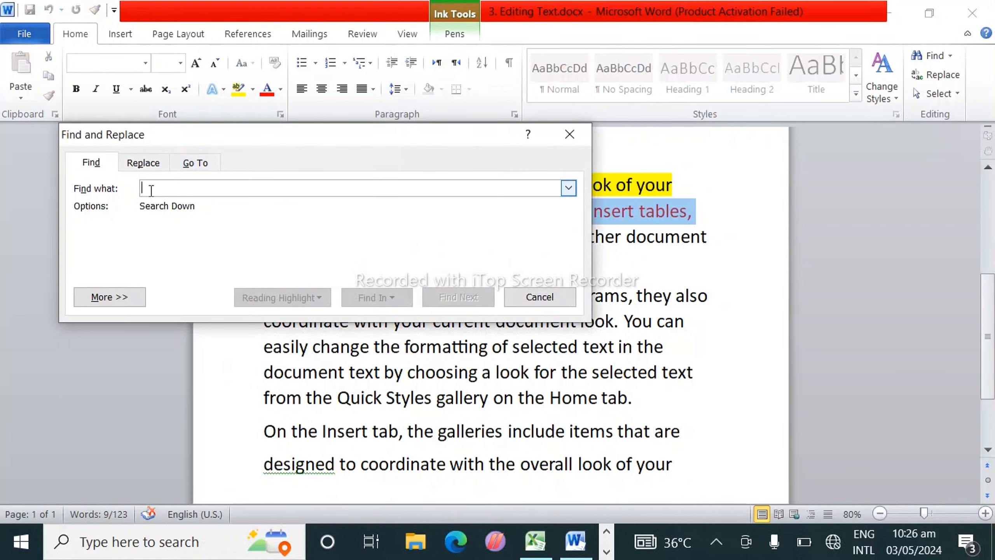
{"action": "type", "text": "ga"}
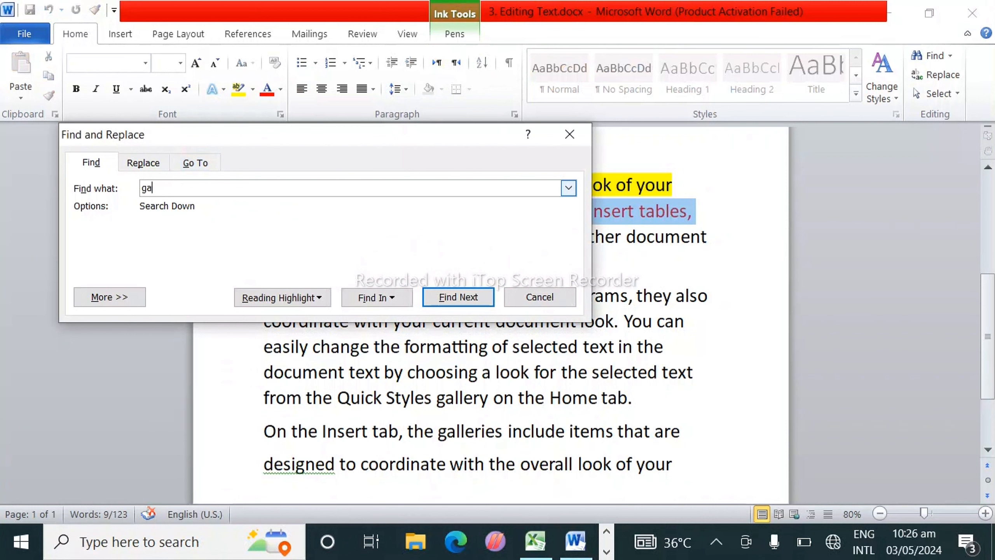
{"action": "type", "text": "lleries"}
{"action": "left_click", "coordinate": [447, 300]}
{"action": "left_click_drag", "start_coordinate": [399, 241], "coordinate": [796, 13]}
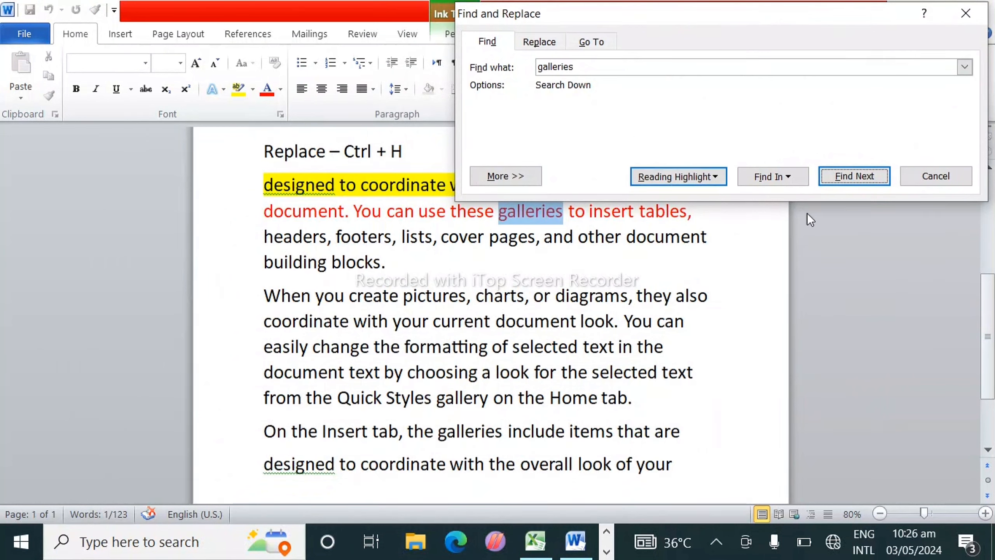
Find the next occurrences of "galleries" through the remainder of the document and on from its beginning until the search ends
{"action": "left_click", "coordinate": [859, 179]}
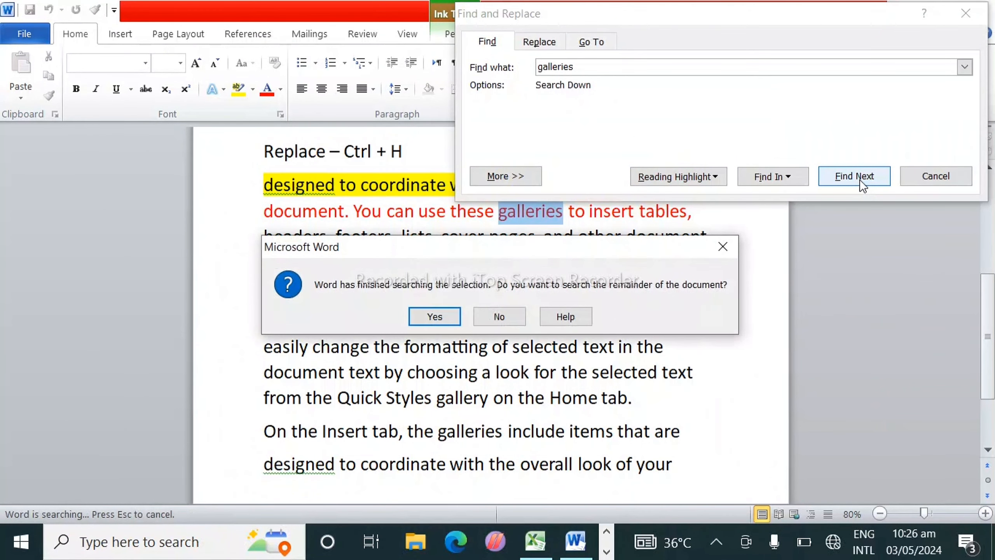
{"action": "left_click", "coordinate": [830, 177]}
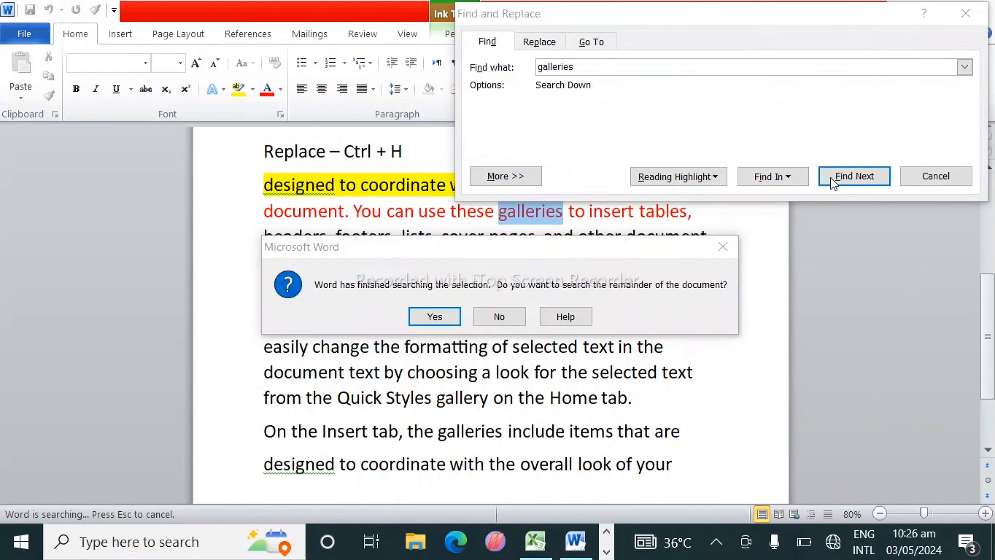
{"action": "left_click", "coordinate": [417, 319]}
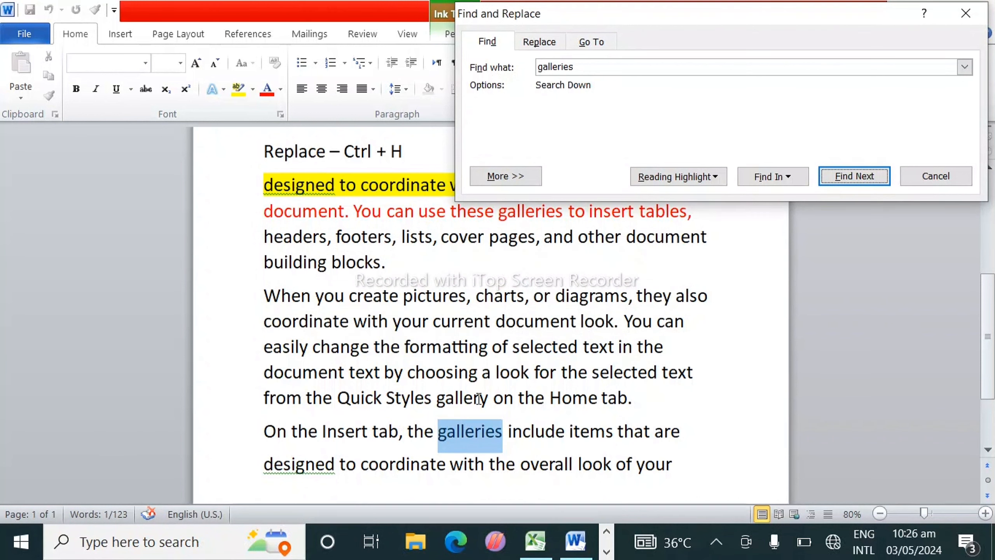
{"action": "left_click", "coordinate": [875, 180]}
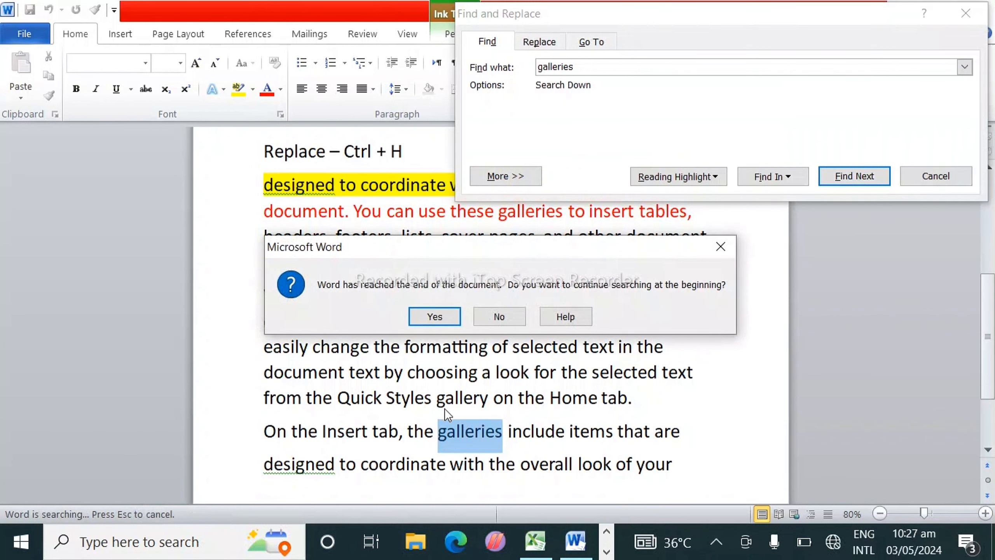
{"action": "left_click", "coordinate": [435, 317]}
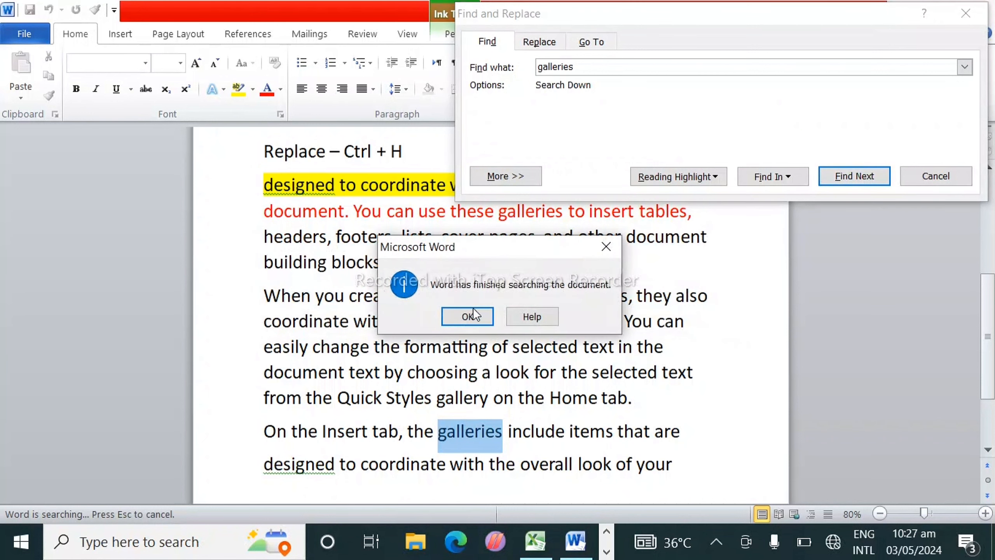
{"action": "left_click", "coordinate": [467, 316]}
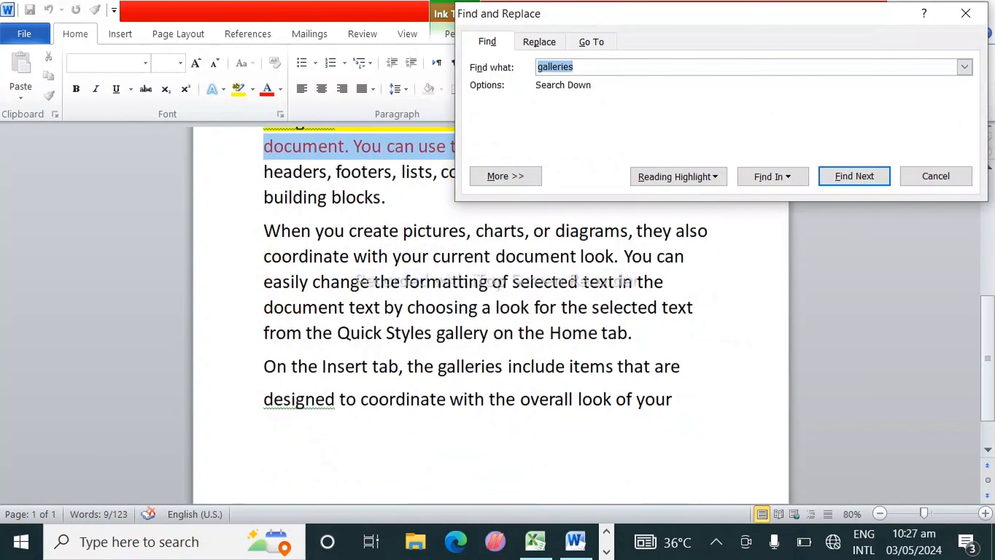
Change the search term to "pictures" and extend the search to the remainder of the document
{"action": "left_click", "coordinate": [596, 64]}
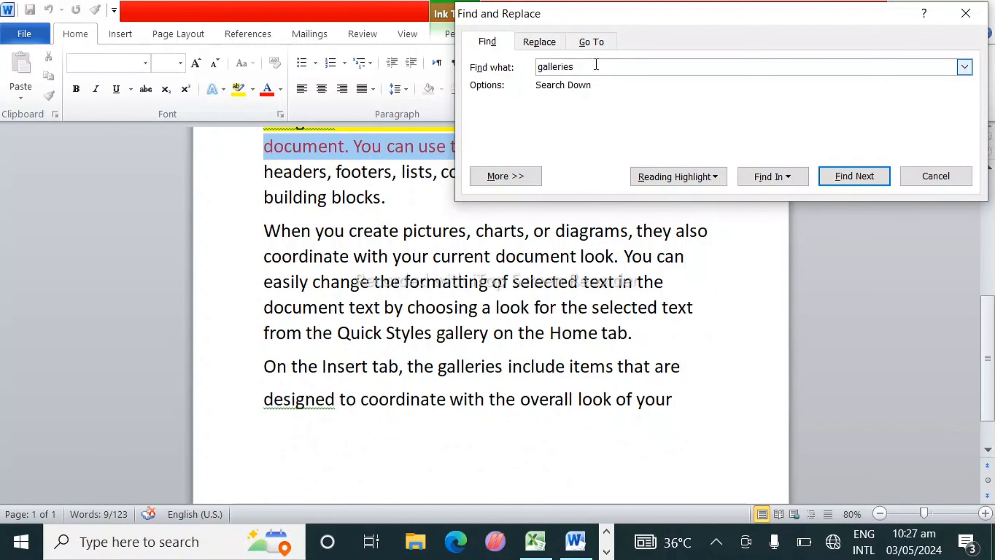
{"action": "key", "text": "BackSpace"}
{"action": "key", "text": "BackSpace"}
{"action": "key", "text": "BackSpace"}
{"action": "key", "text": "BackSpace"}
{"action": "key", "text": "BackSpace"}
{"action": "key", "text": "BackSpace"}
{"action": "key", "text": "BackSpace"}
{"action": "key", "text": "BackSpace"}
{"action": "key", "text": "BackSpace"}
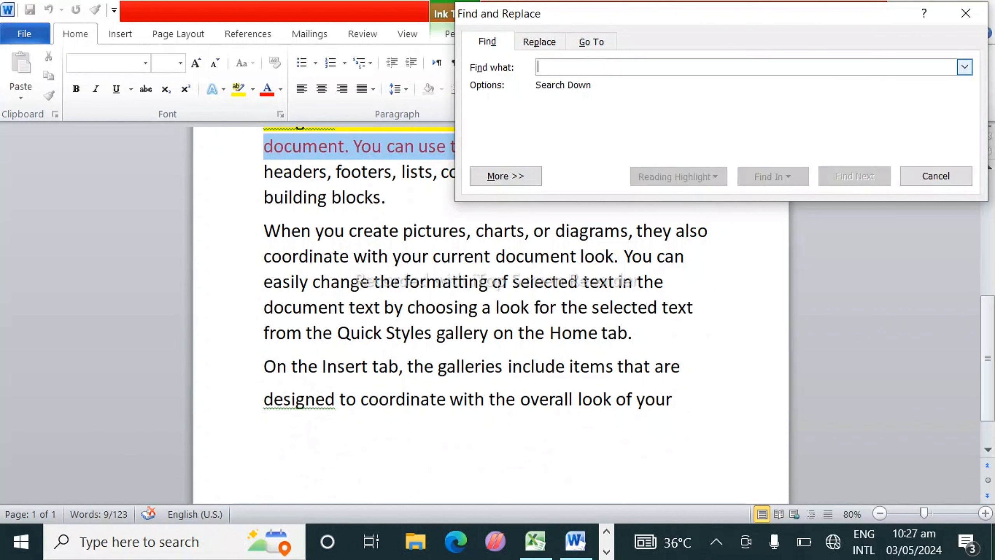
{"action": "type", "text": "pict"}
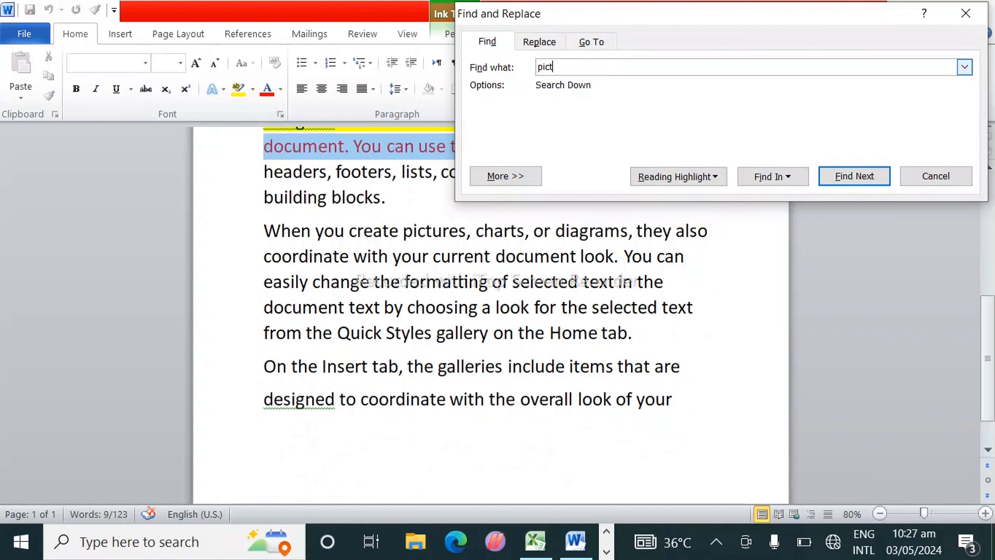
{"action": "type", "text": "ures"}
{"action": "left_click", "coordinate": [855, 177]}
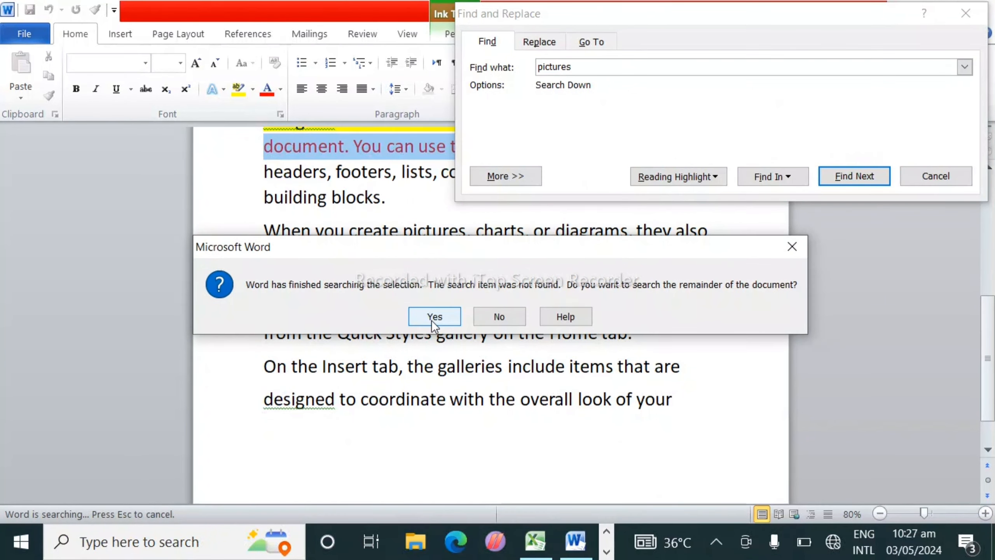
{"action": "left_click", "coordinate": [434, 316]}
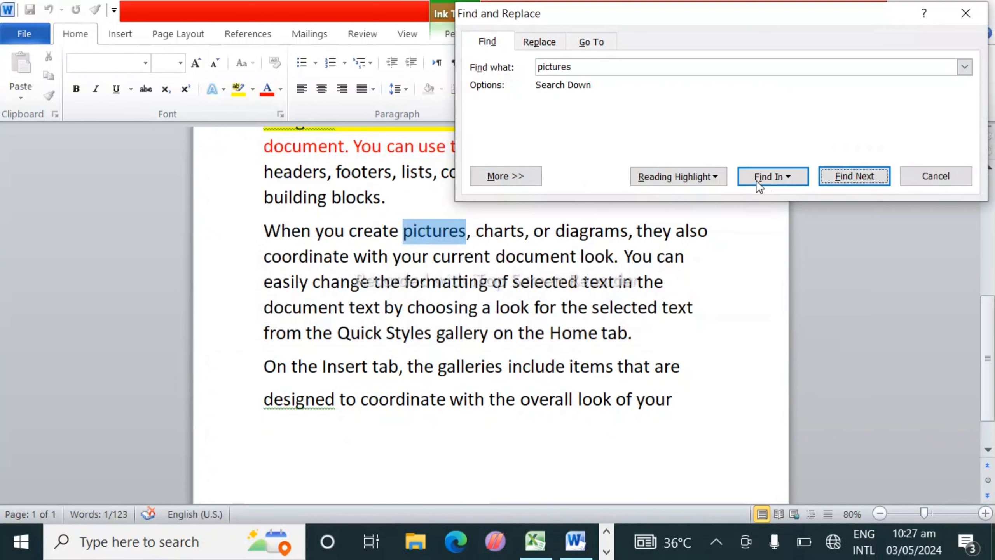
Continue searching for "pictures" from the document's beginning, and close the Find and Replace dialog
{"action": "left_click", "coordinate": [852, 175]}
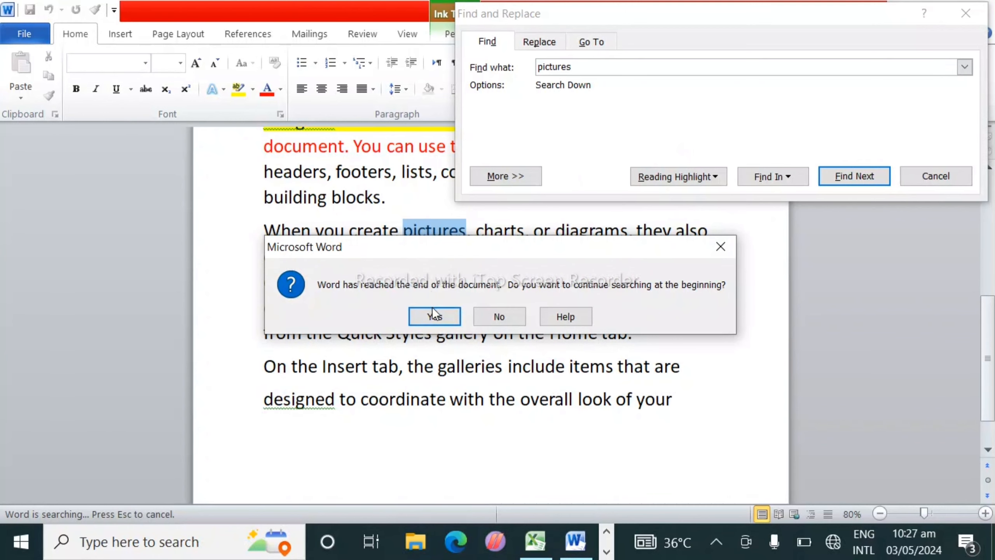
{"action": "left_click", "coordinate": [432, 322]}
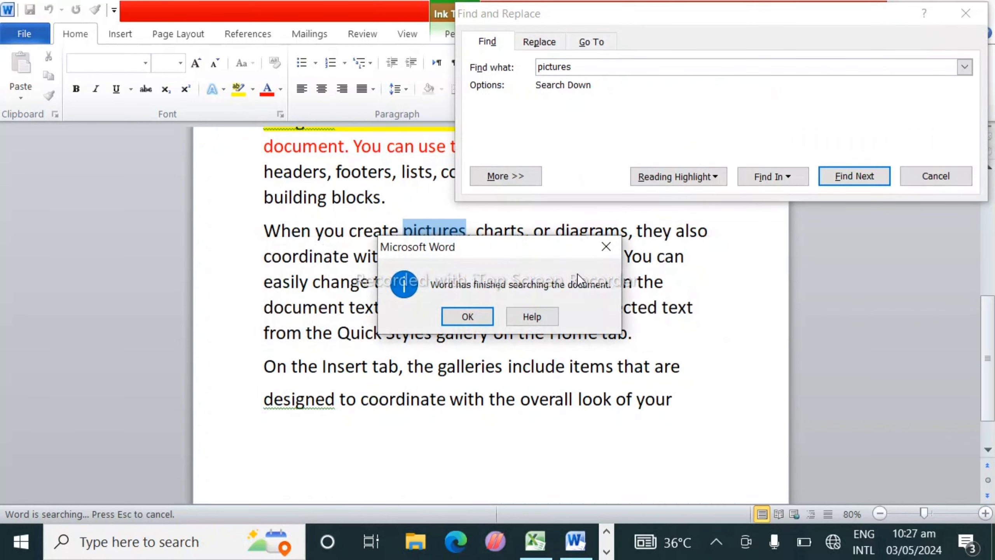
{"action": "left_click", "coordinate": [479, 319]}
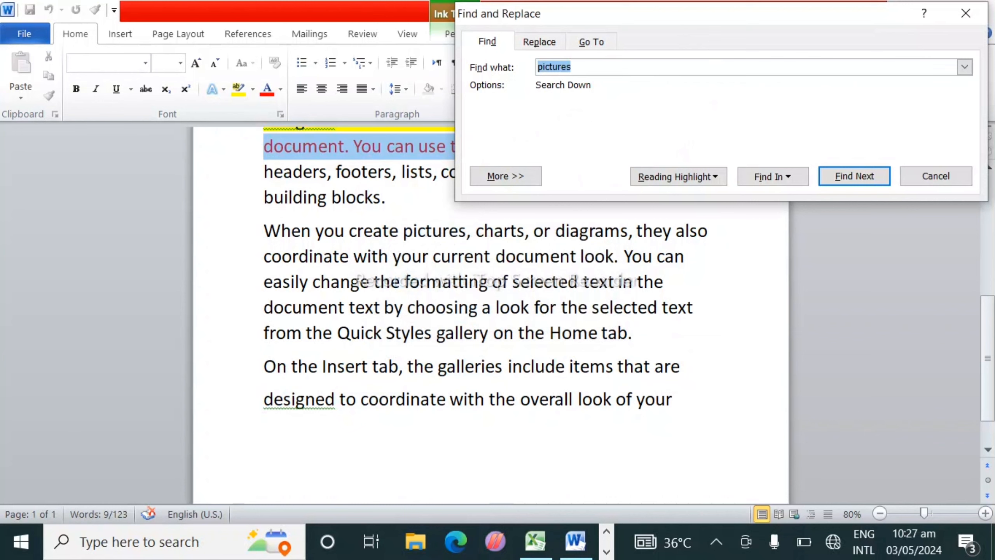
{"action": "left_click", "coordinate": [966, 14]}
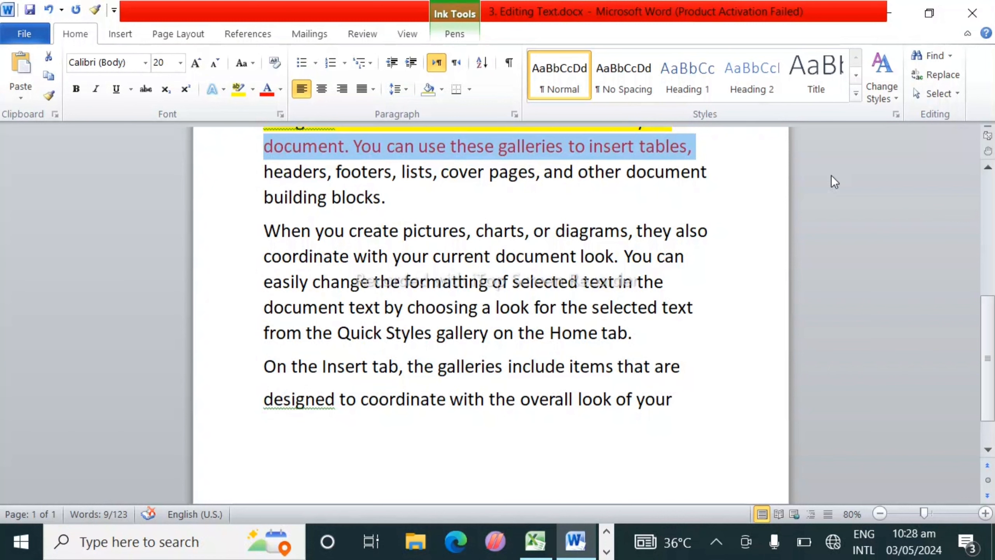
Open the Replace command and clear the existing search term and replacement text
{"action": "left_click", "coordinate": [931, 74]}
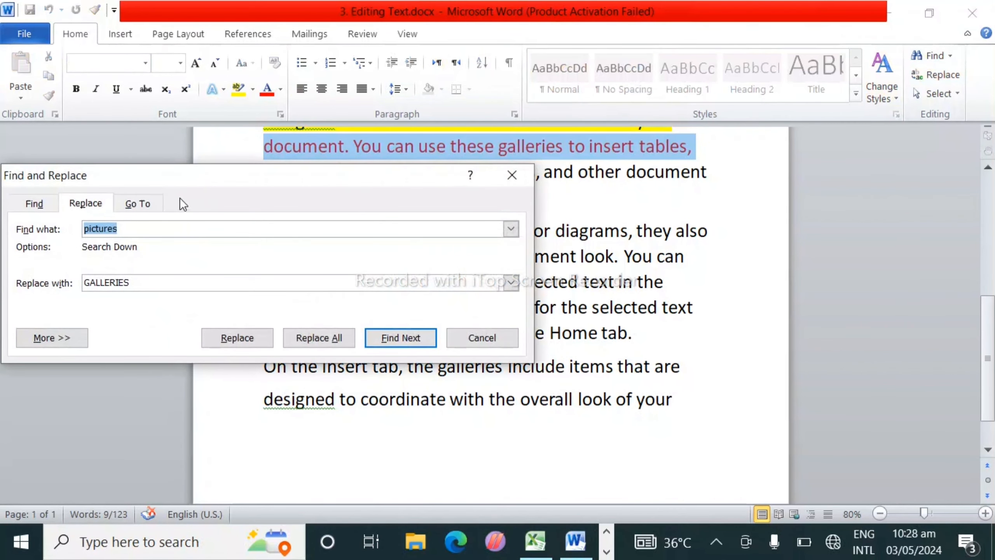
{"action": "left_click", "coordinate": [138, 225]}
{"action": "key", "text": "BackSpace"}
{"action": "key", "text": "BackSpace"}
{"action": "key", "text": "BackSpace"}
{"action": "key", "text": "BackSpace"}
{"action": "key", "text": "BackSpace"}
{"action": "key", "text": "BackSpace"}
{"action": "key", "text": "BackSpace"}
{"action": "key", "text": "BackSpace"}
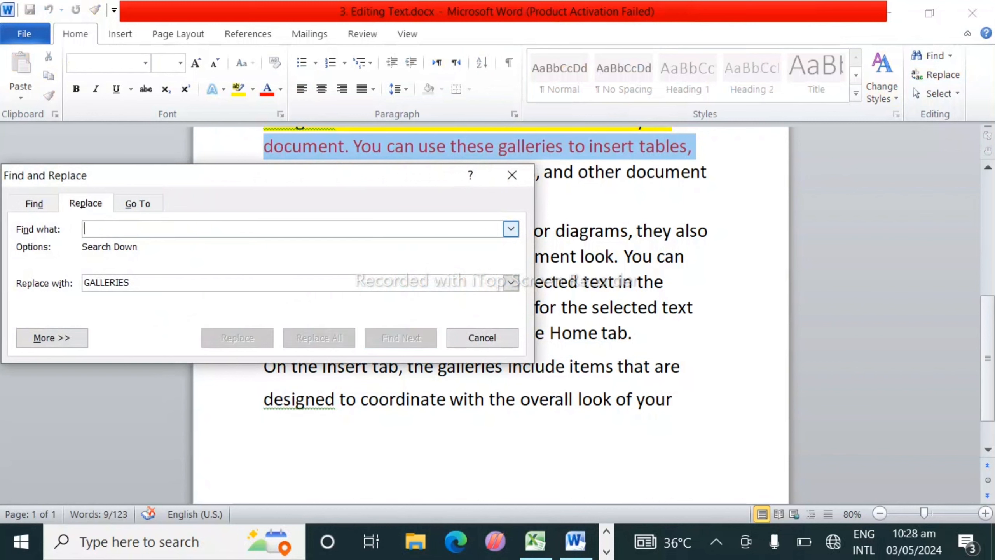
{"action": "left_click", "coordinate": [134, 282]}
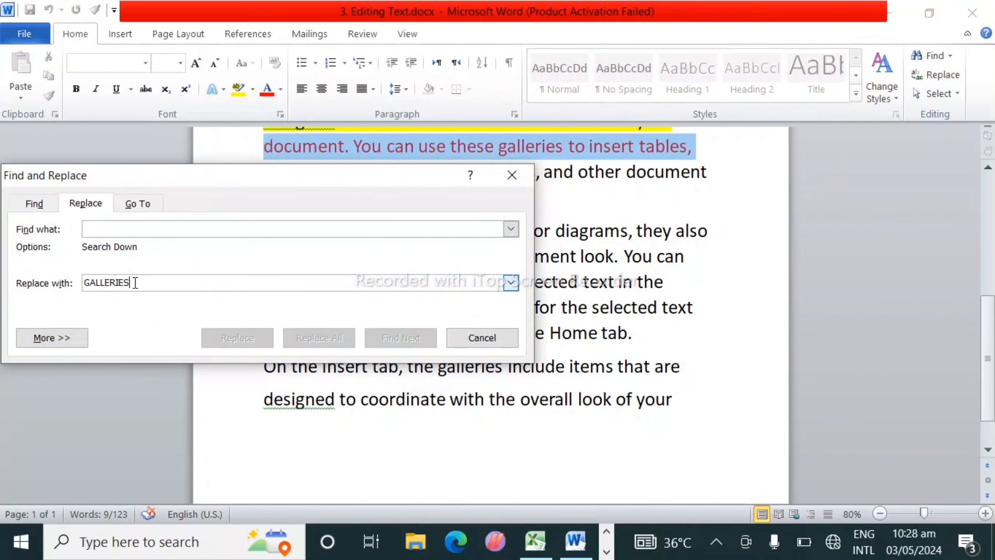
{"action": "key", "text": "BackSpace"}
{"action": "key", "text": "BackSpace"}
{"action": "key", "text": "BackSpace"}
{"action": "key", "text": "BackSpace"}
{"action": "key", "text": "BackSpace"}
{"action": "key", "text": "BackSpace"}
{"action": "key", "text": "BackSpace"}
{"action": "key", "text": "BackSpace"}
{"action": "key", "text": "BackSpace"}
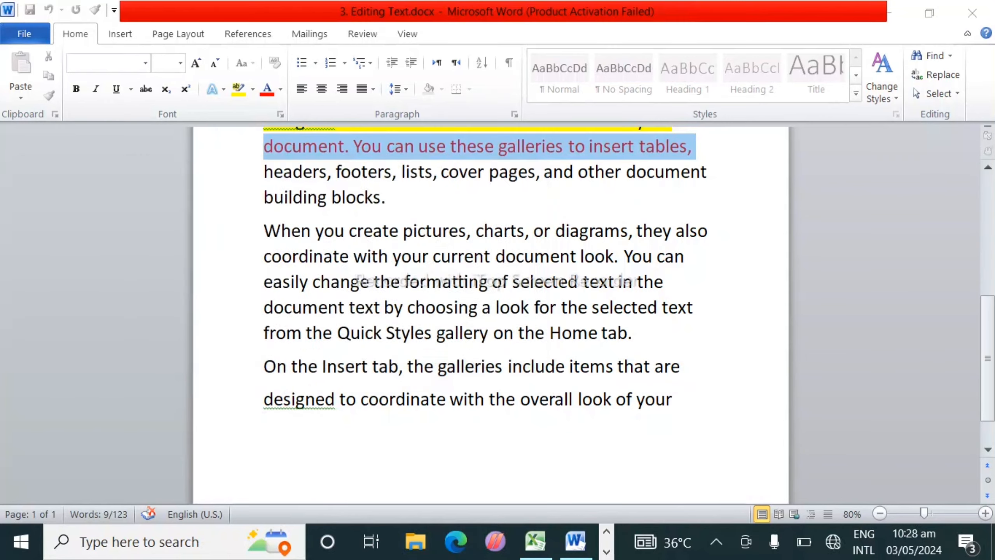
Set the replacement to search for "galleries" and substitute "GALLERIES"
{"action": "scroll", "coordinate": [611, 313], "scroll_direction": "up", "scroll_amount": 3}
{"action": "scroll", "coordinate": [611, 314], "scroll_direction": "down", "scroll_amount": 5}
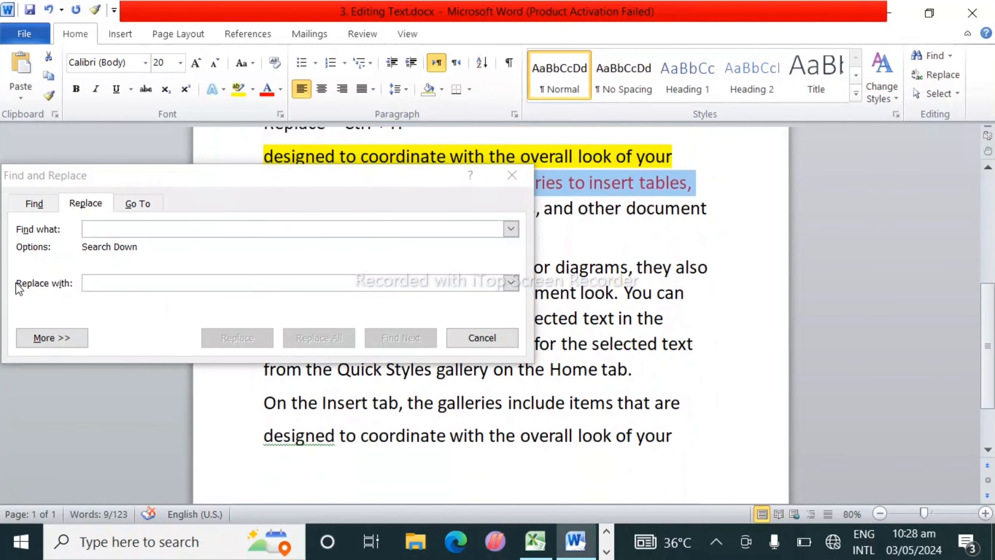
{"action": "left_click", "coordinate": [96, 231]}
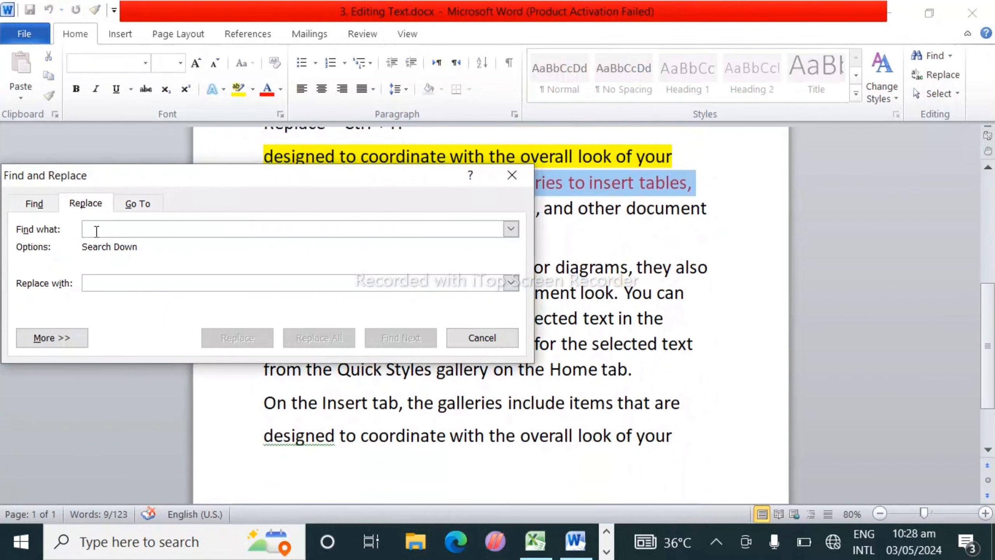
{"action": "type", "text": "gas"}
{"action": "key", "text": "BackSpace"}
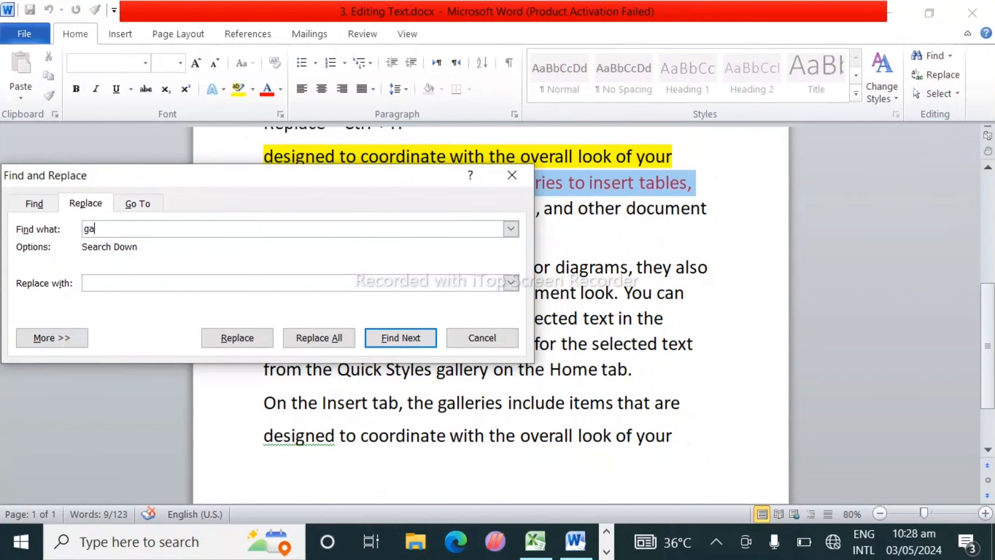
{"action": "type", "text": "lleries"}
{"action": "left_click", "coordinate": [105, 284]}
{"action": "type", "text": "G"}
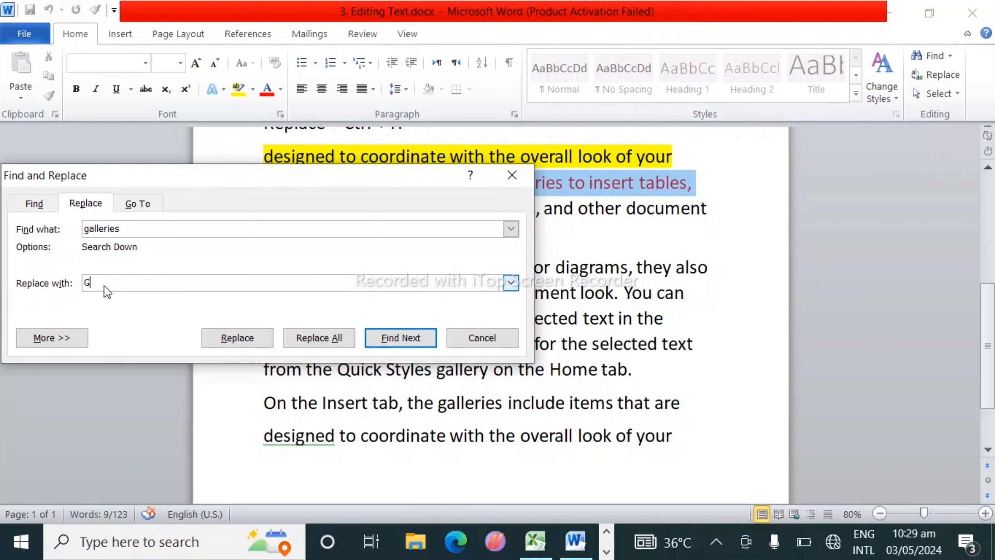
{"action": "type", "text": "ALLERIES"}
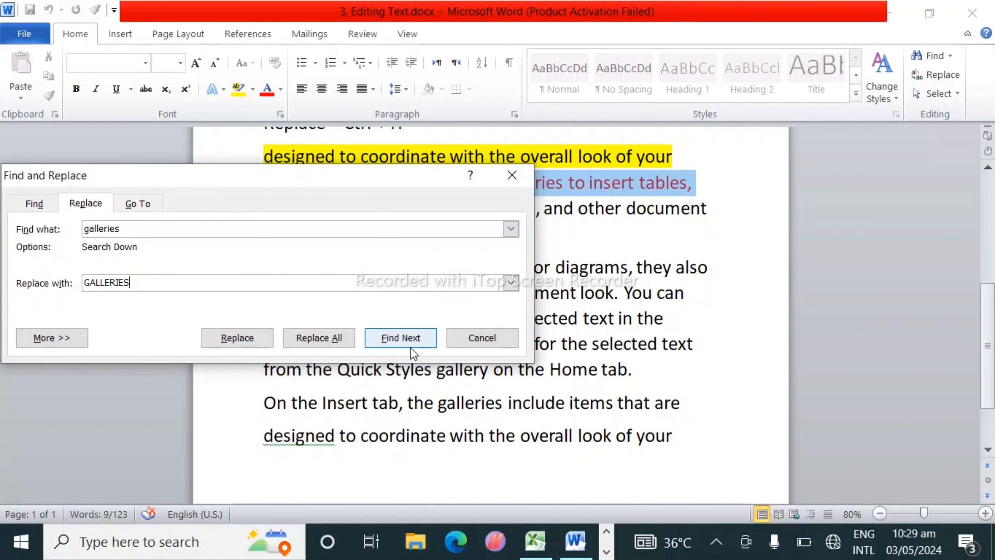
Find "galleries" in the red line, replace it with "GALLERIES", and continue the search from the document's beginning until it ends
{"action": "left_click", "coordinate": [398, 341]}
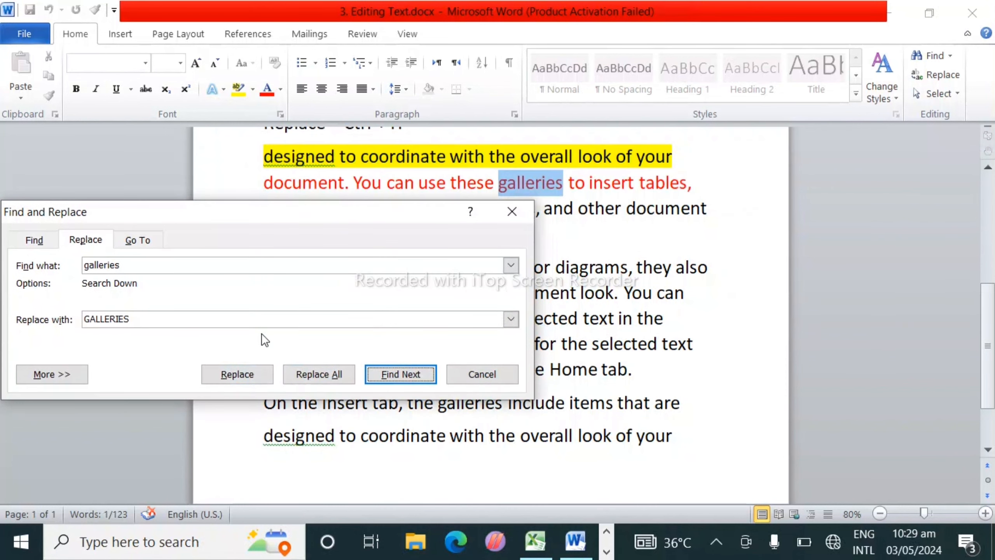
{"action": "left_click", "coordinate": [665, 400]}
{"action": "scroll", "coordinate": [665, 400], "scroll_direction": "up", "scroll_amount": 8}
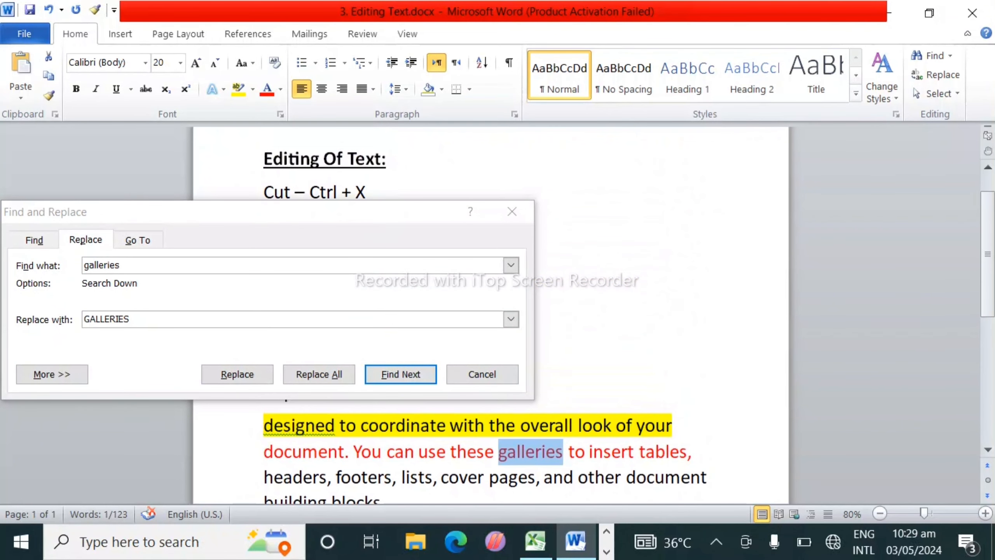
{"action": "left_click", "coordinate": [231, 378]}
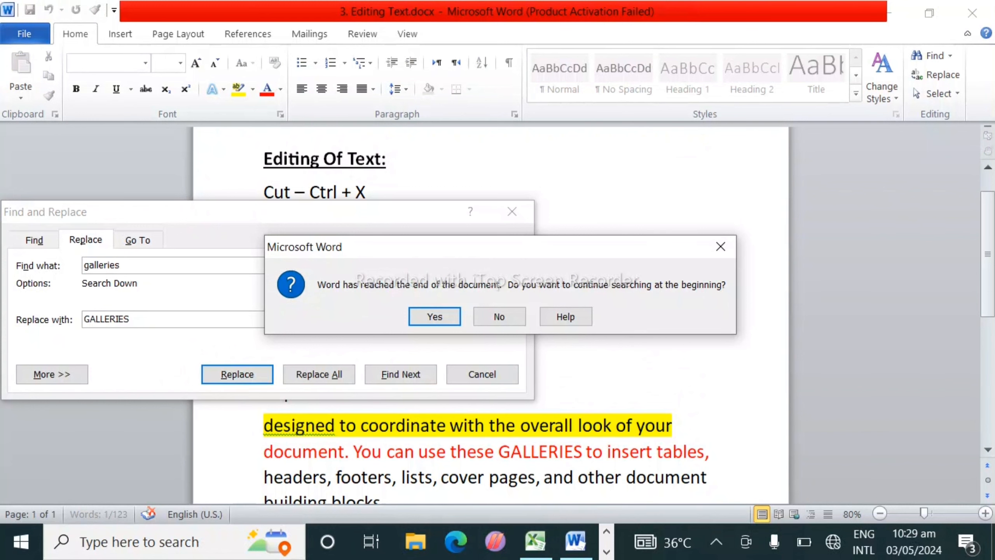
{"action": "left_click", "coordinate": [450, 319]}
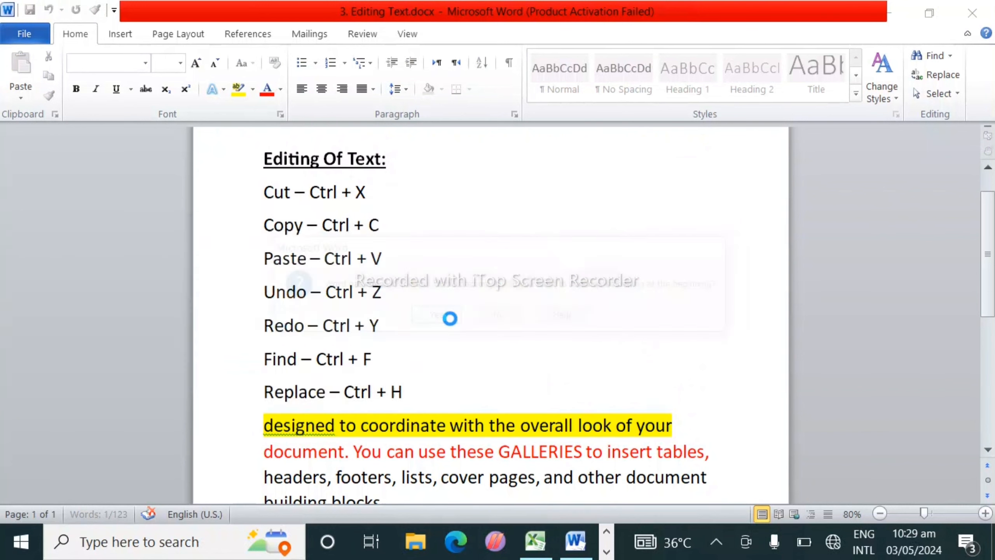
{"action": "left_click", "coordinate": [467, 317]}
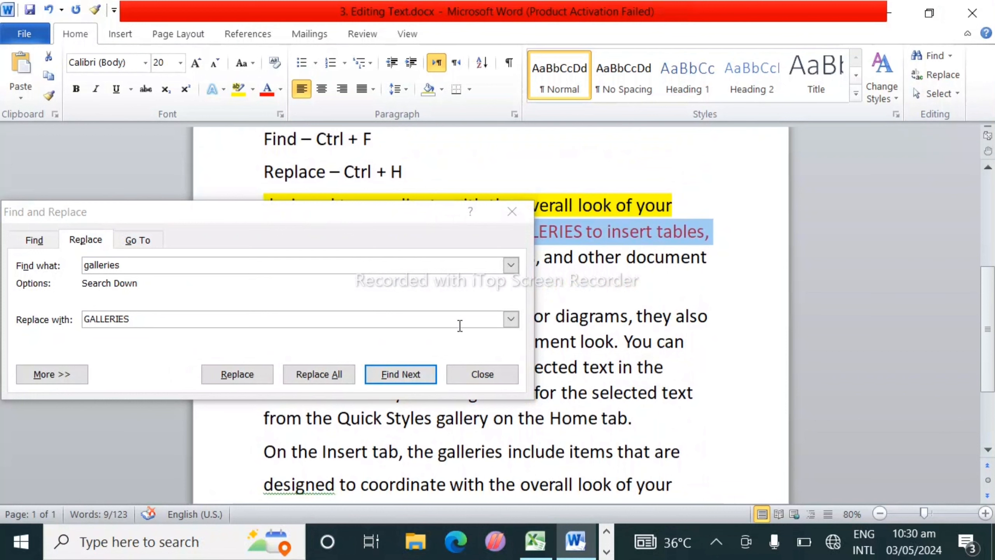
Extend the replacement to the remainder of the document, replacing "galleries" in the last paragraph with "GALLERIES", and finish the search from the beginning
{"action": "left_click", "coordinate": [264, 378]}
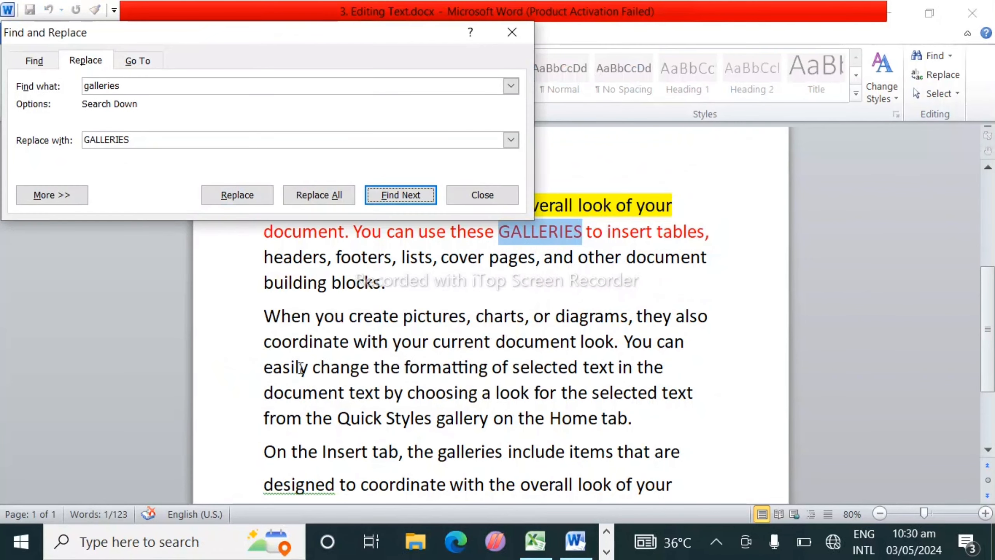
{"action": "left_click", "coordinate": [251, 194]}
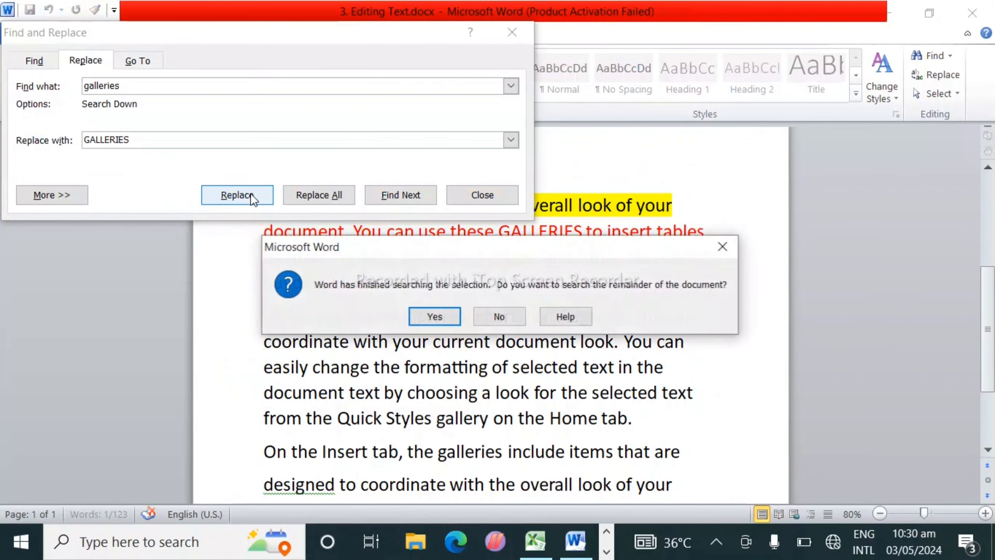
{"action": "left_click", "coordinate": [439, 316]}
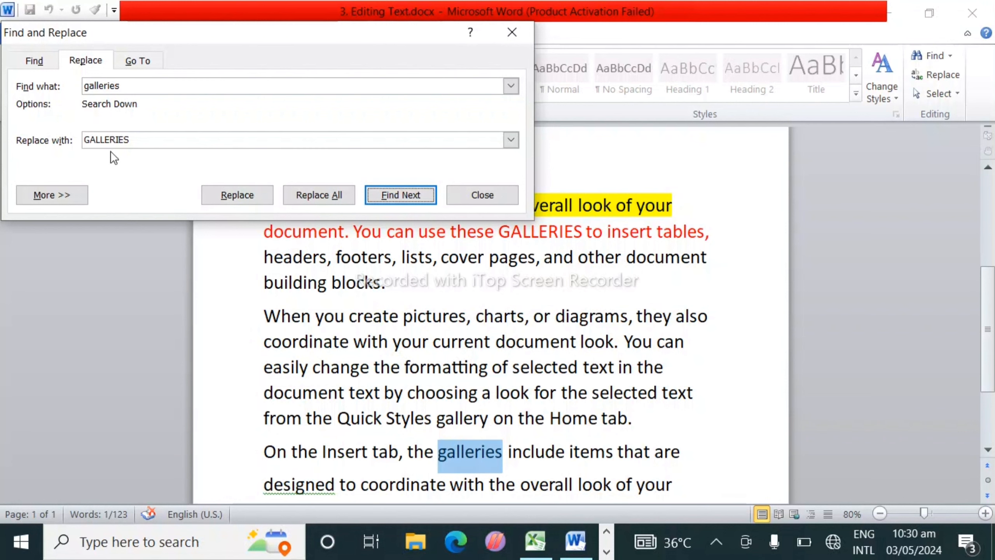
{"action": "left_click", "coordinate": [255, 192]}
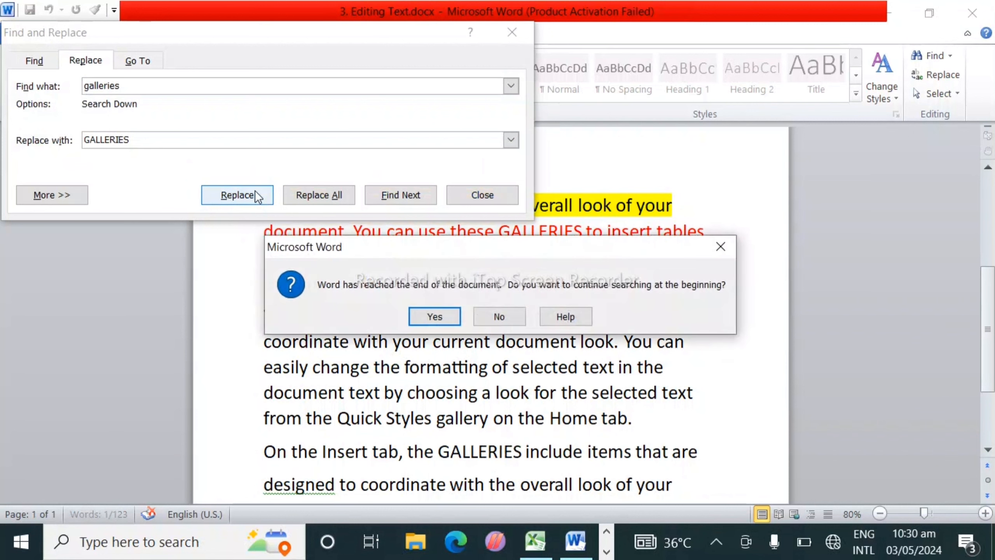
{"action": "left_click", "coordinate": [435, 317]}
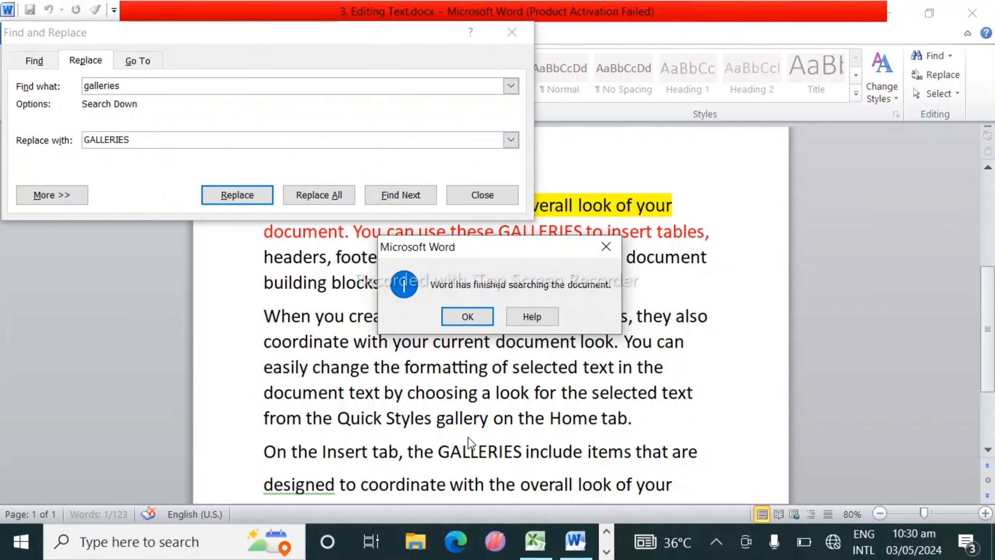
{"action": "left_click", "coordinate": [472, 314]}
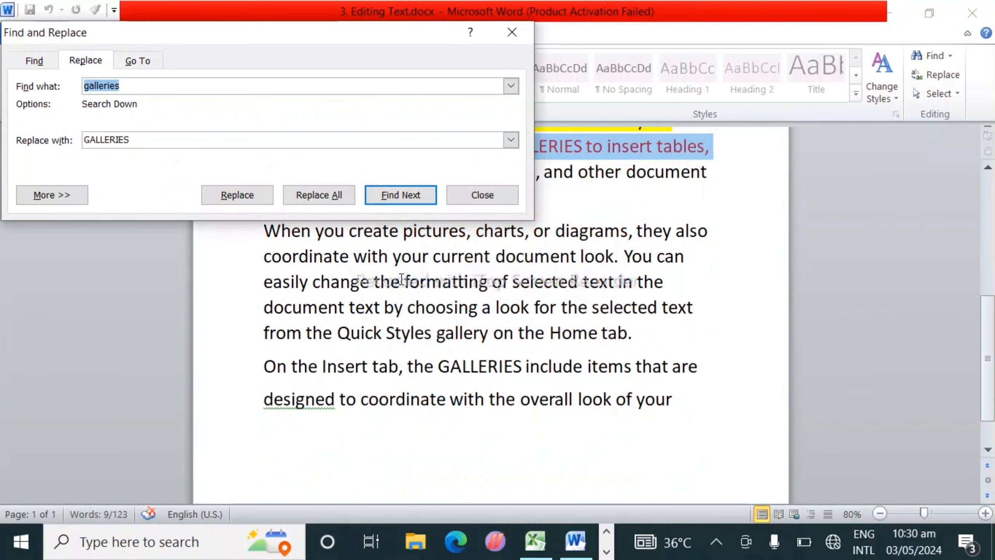
Run the replacement once more through the selected line and the remainder of the document, and close the Find and Replace dialog
{"action": "scroll", "coordinate": [359, 293], "scroll_direction": "up", "scroll_amount": 3}
{"action": "scroll", "coordinate": [347, 298], "scroll_direction": "down", "scroll_amount": 3}
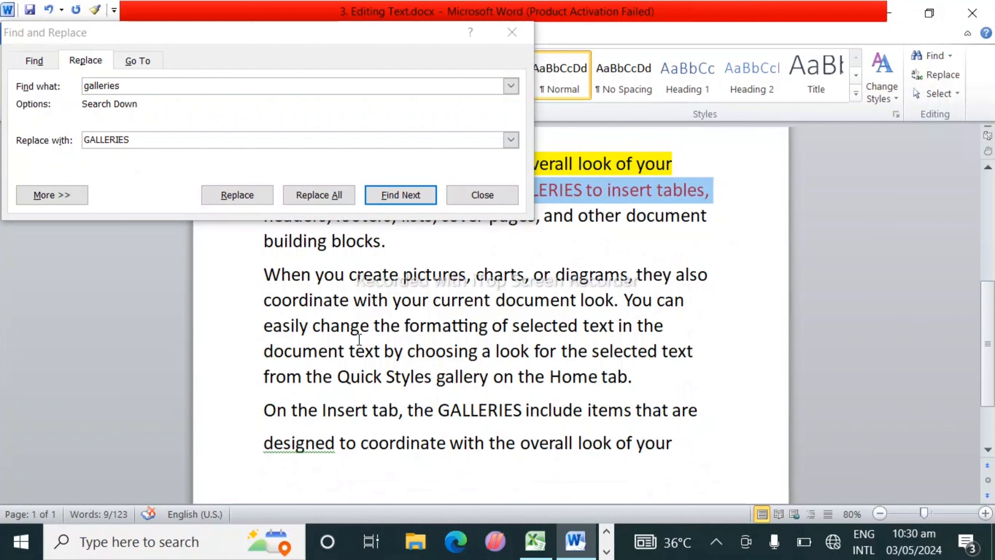
{"action": "left_click", "coordinate": [221, 195]}
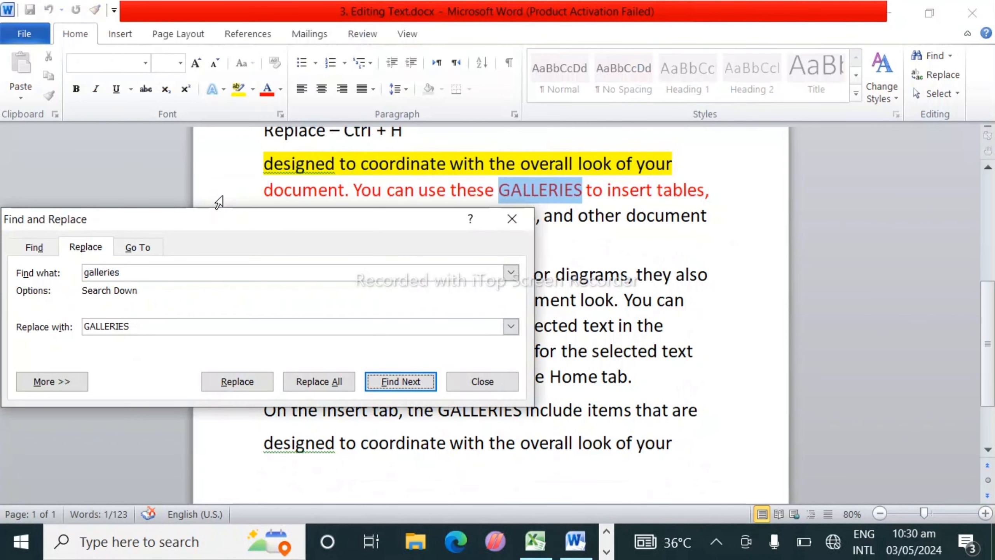
{"action": "left_click", "coordinate": [231, 376]}
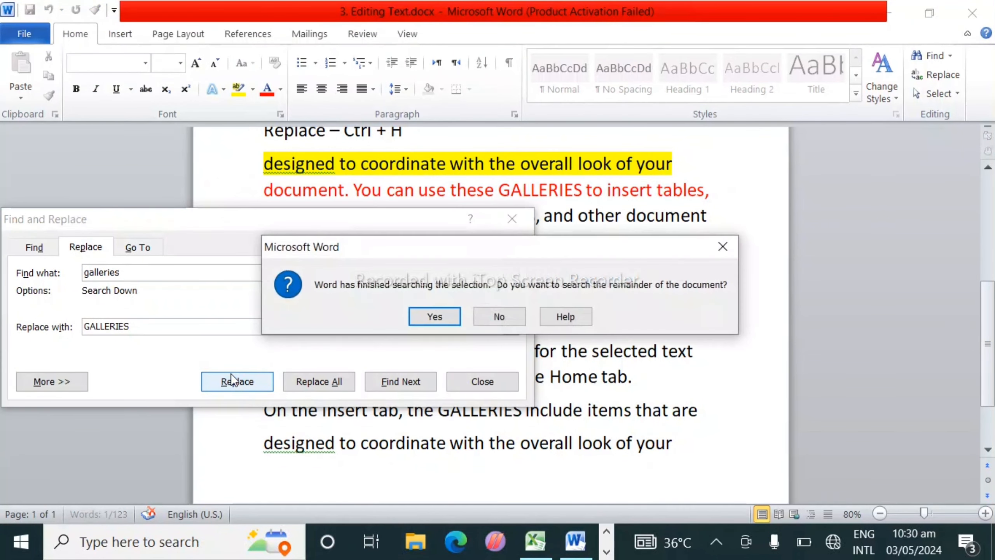
{"action": "left_click", "coordinate": [433, 314]}
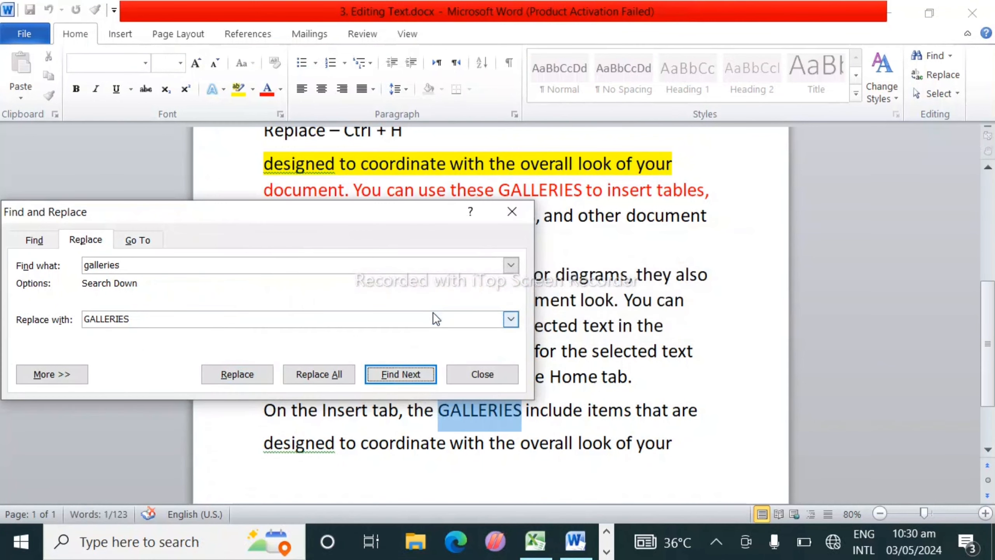
{"action": "left_click", "coordinate": [507, 217]}
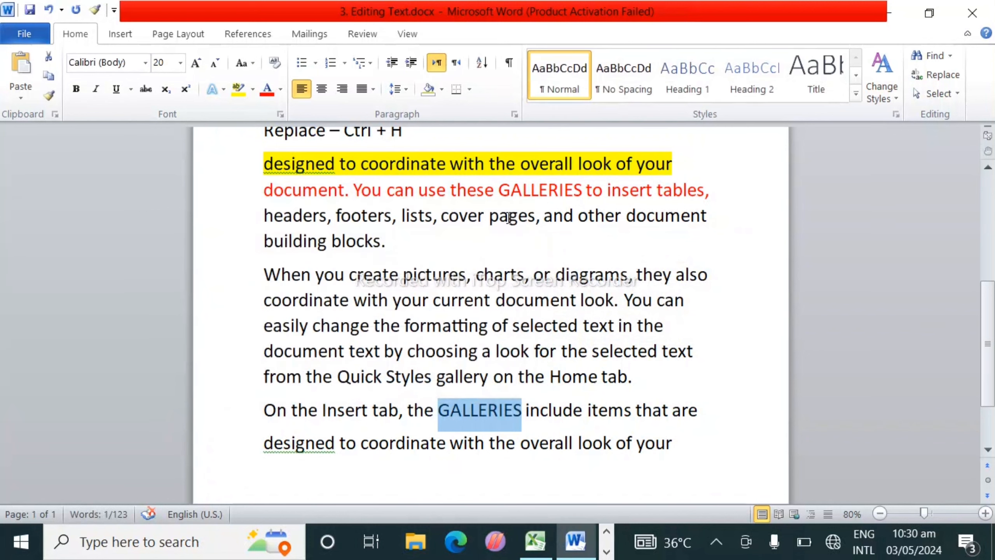
{"action": "scroll", "coordinate": [507, 217], "scroll_direction": "up", "scroll_amount": 4}
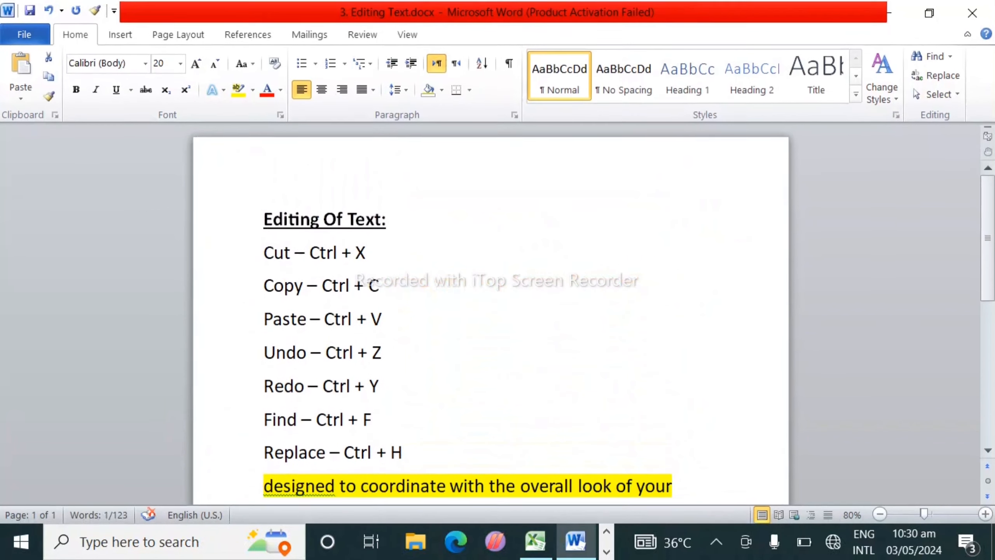